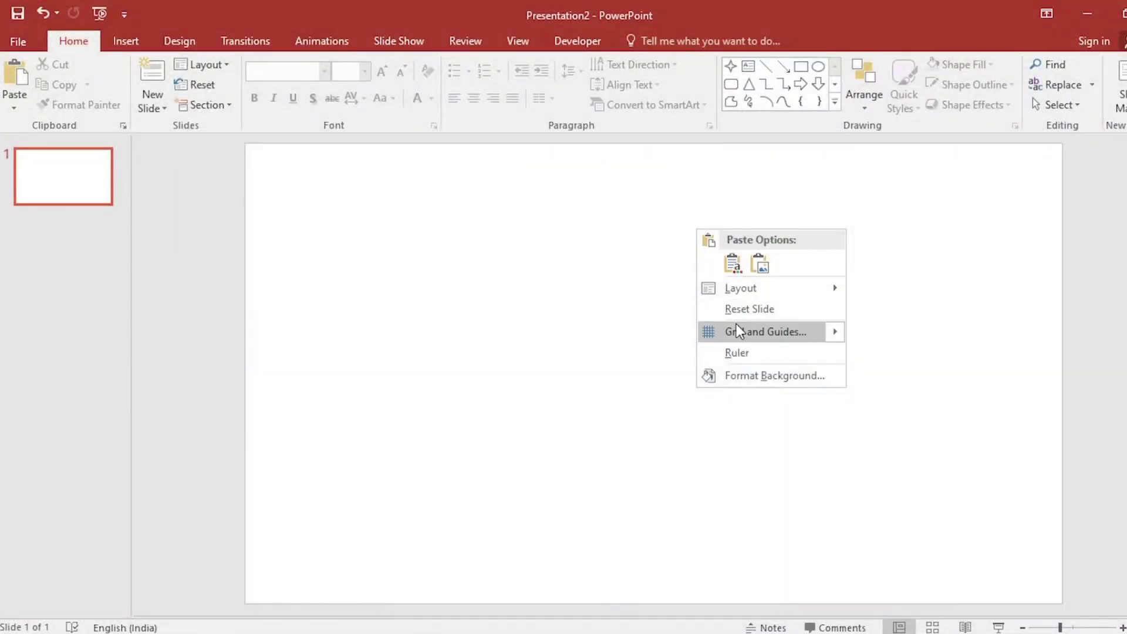
Give the blank slide a solid light grey background fill through Format Background
{"action": "left_click", "coordinate": [745, 377]}
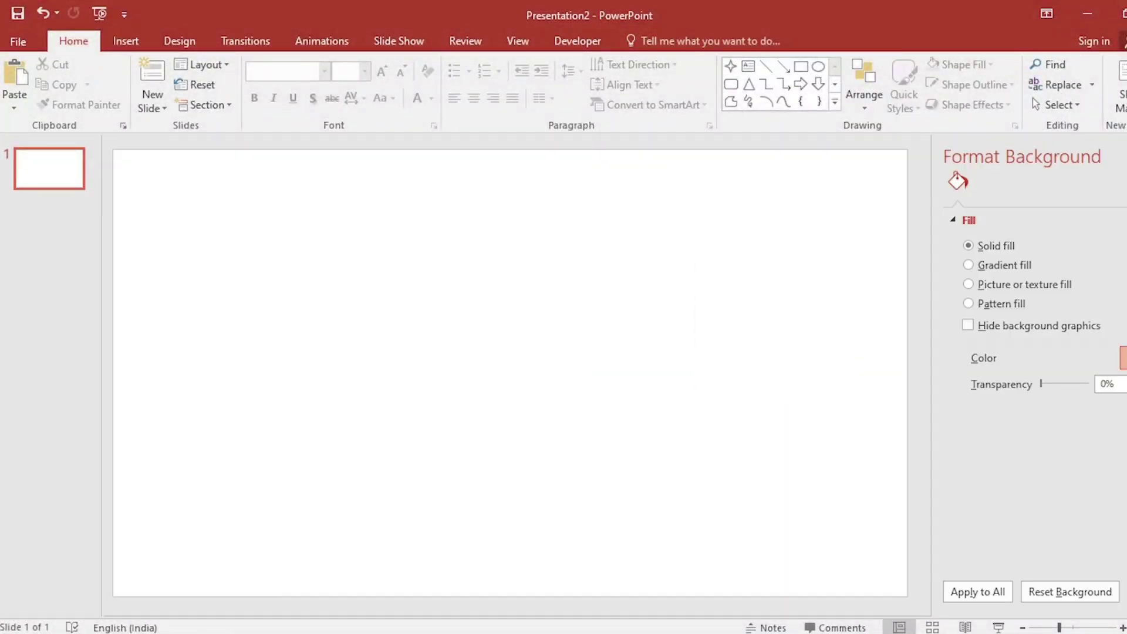
{"action": "left_click", "coordinate": [1123, 358]}
{"action": "left_click", "coordinate": [1046, 455]}
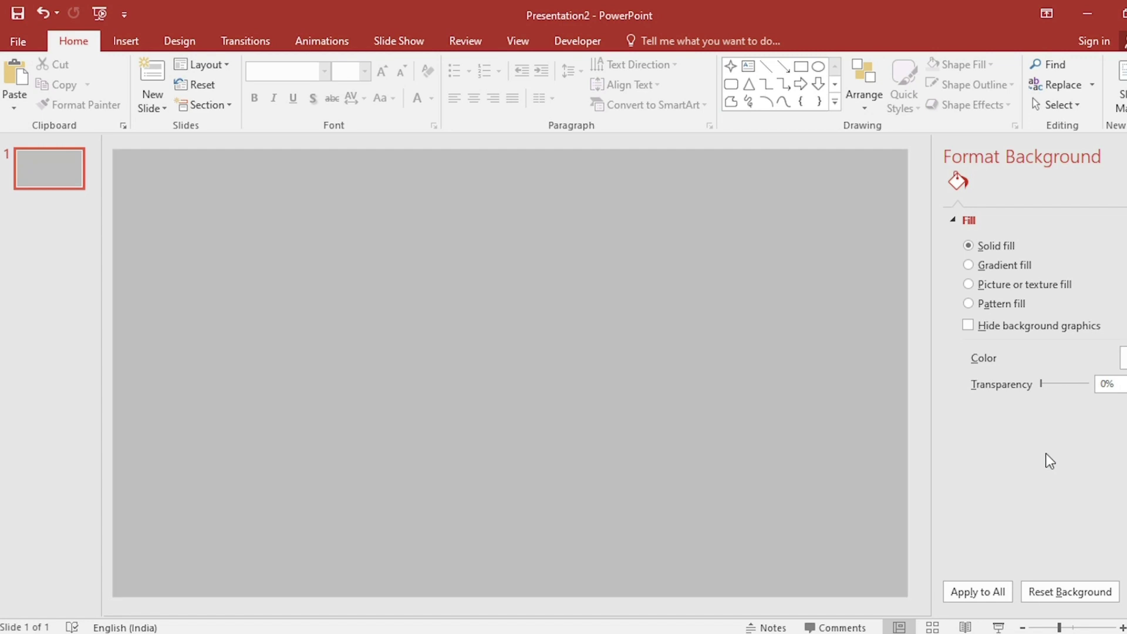
Draw a tall blue isosceles triangle with no outline and copy it beside itself
{"action": "left_click", "coordinate": [121, 43]}
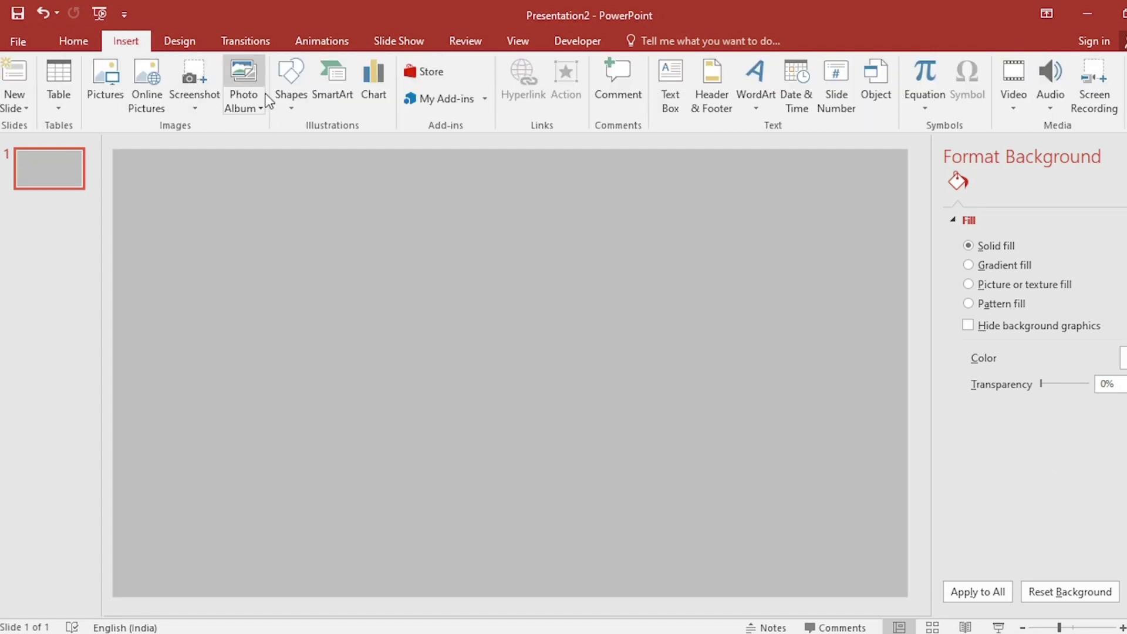
{"action": "left_click", "coordinate": [302, 100]}
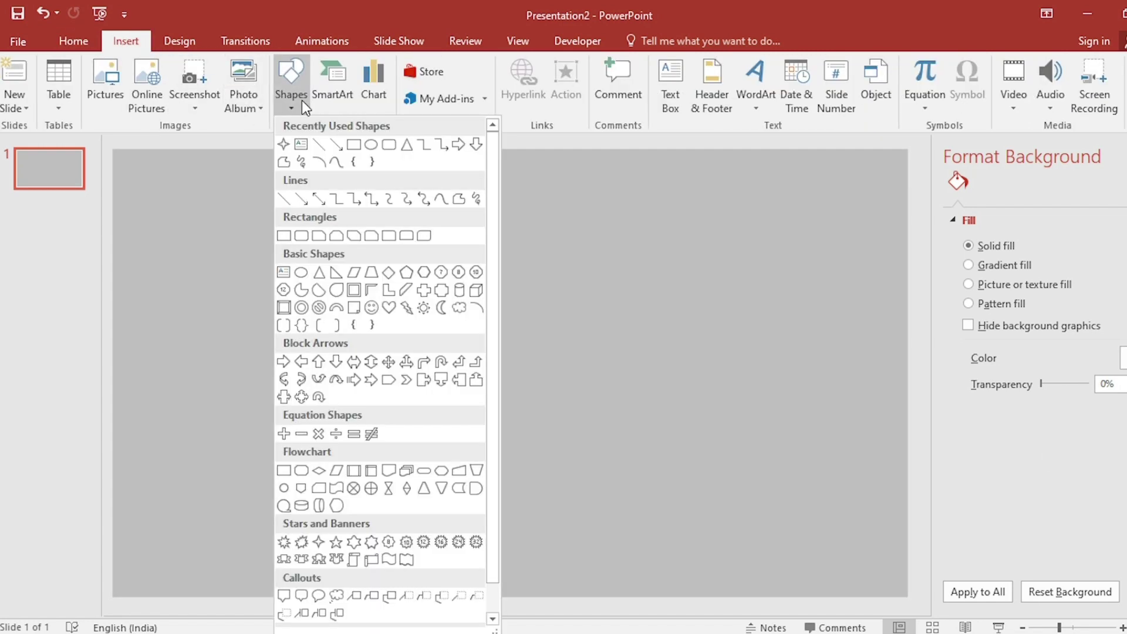
{"action": "left_click", "coordinate": [406, 144]}
{"action": "mouse_move", "coordinate": [146, 214]}
{"action": "left_mouse_down"}
{"action": "mouse_move", "coordinate": [274, 417]}
{"action": "mouse_move", "coordinate": [449, 600]}
{"action": "left_mouse_up"}
{"action": "left_click", "coordinate": [479, 88]}
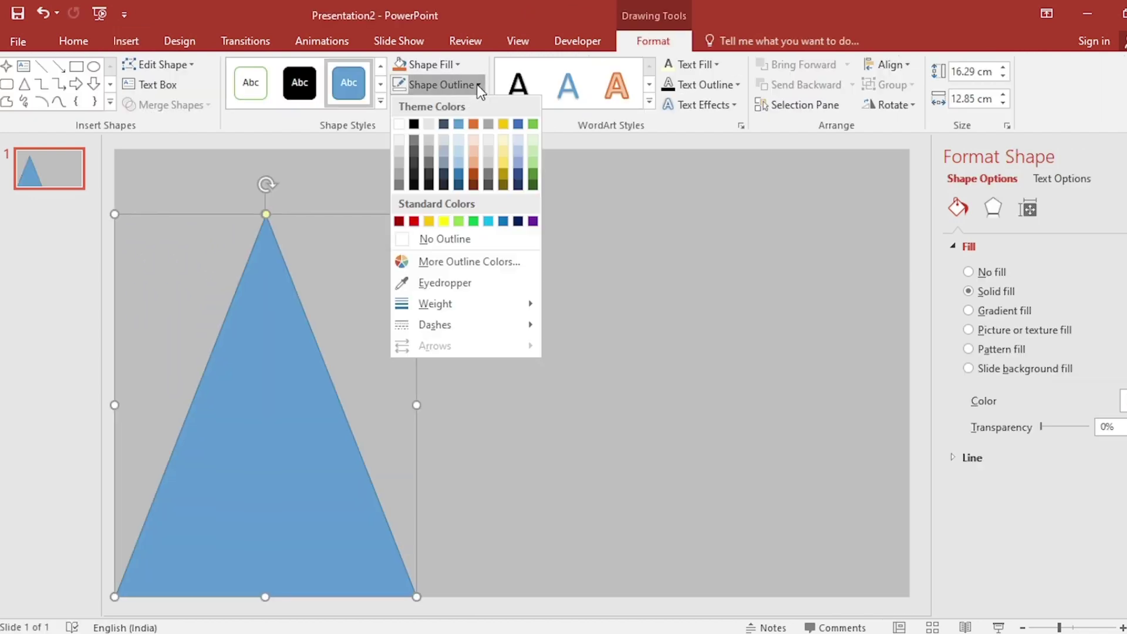
{"action": "left_click", "coordinate": [461, 241]}
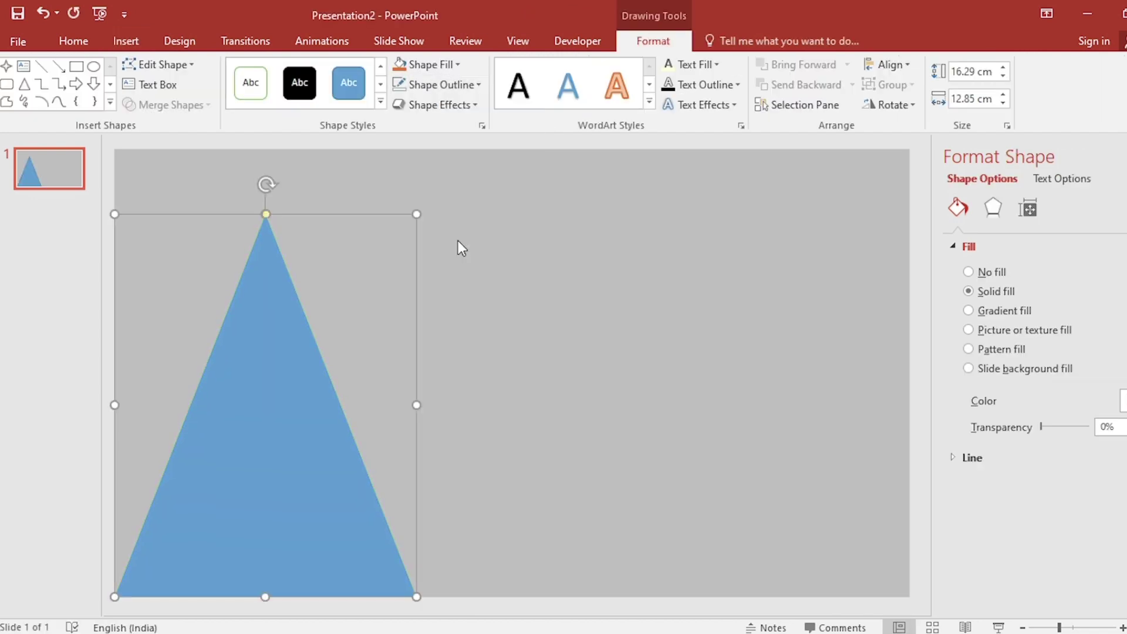
{"action": "left_click_drag", "start_coordinate": [274, 430], "coordinate": [857, 453]}
Flip the third triangle vertically and move it between the other two
{"action": "left_click", "coordinate": [912, 101]}
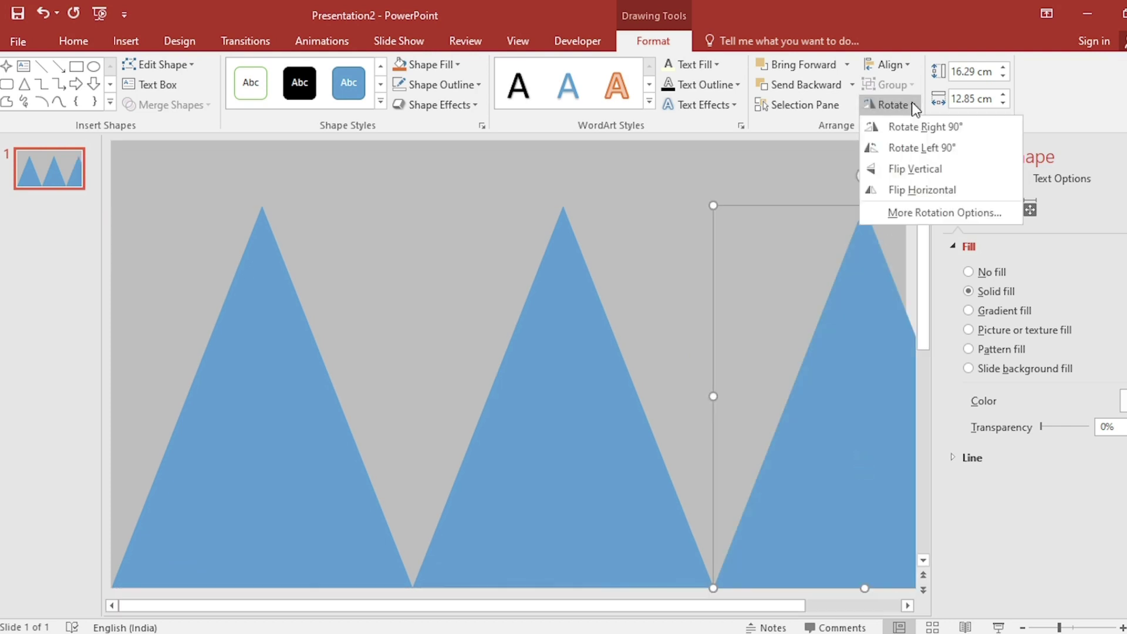
{"action": "left_click", "coordinate": [916, 172]}
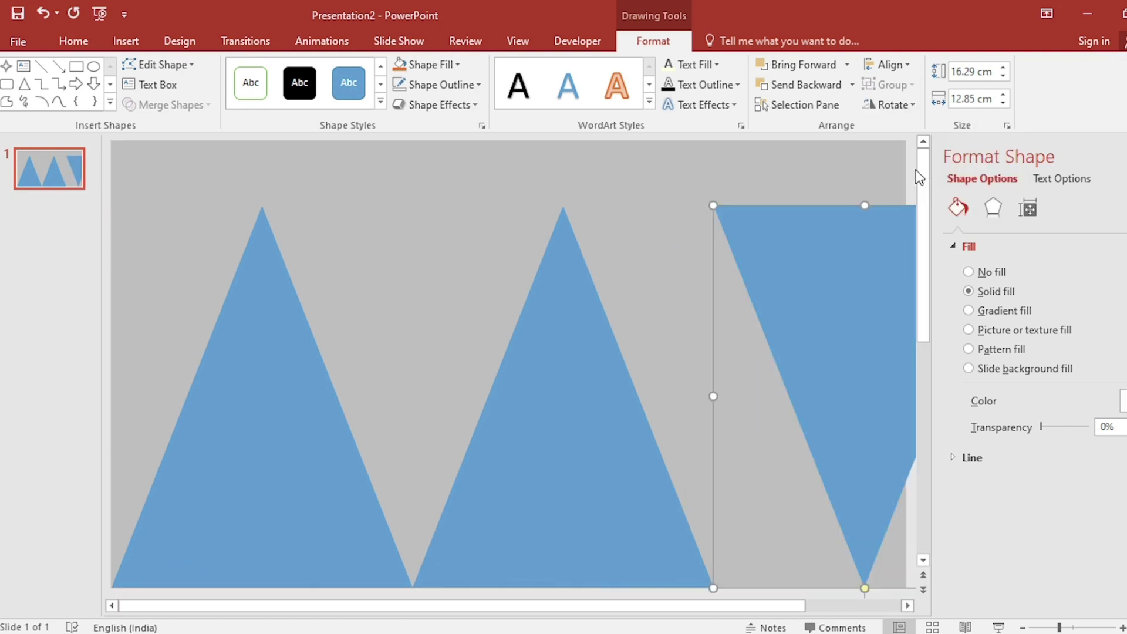
{"action": "left_click_drag", "start_coordinate": [852, 301], "coordinate": [403, 238]}
Give all three triangles an inner shadow with a 17 pt blur
{"action": "key", "text": "ctrl+a"}
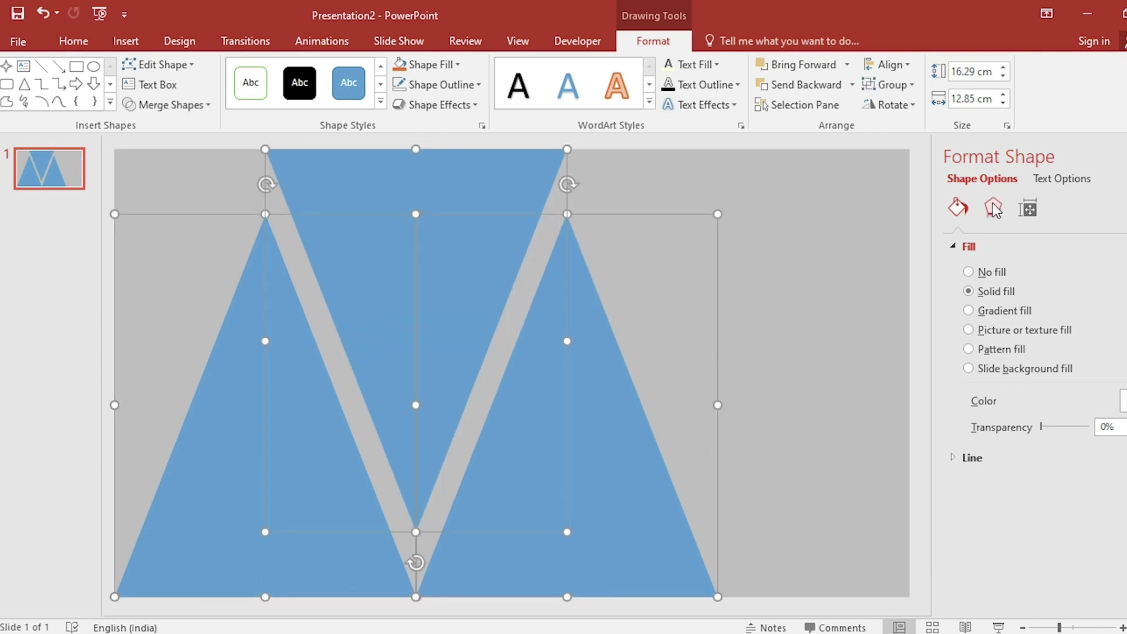
{"action": "left_click", "coordinate": [994, 208]}
{"action": "left_click", "coordinate": [997, 246]}
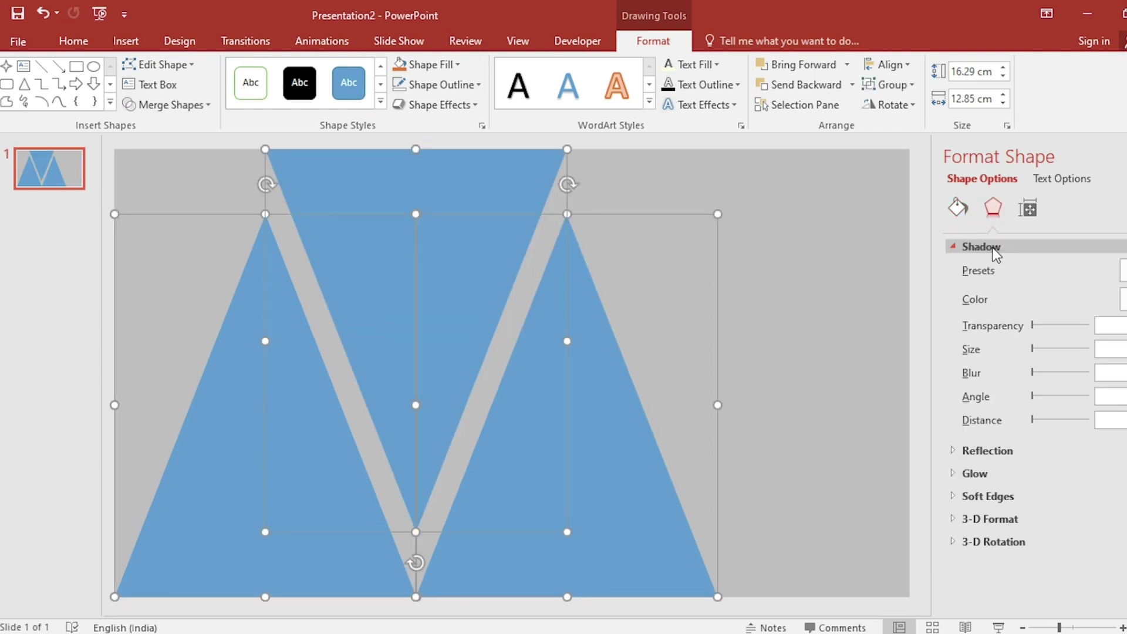
{"action": "left_click", "coordinate": [1124, 270]}
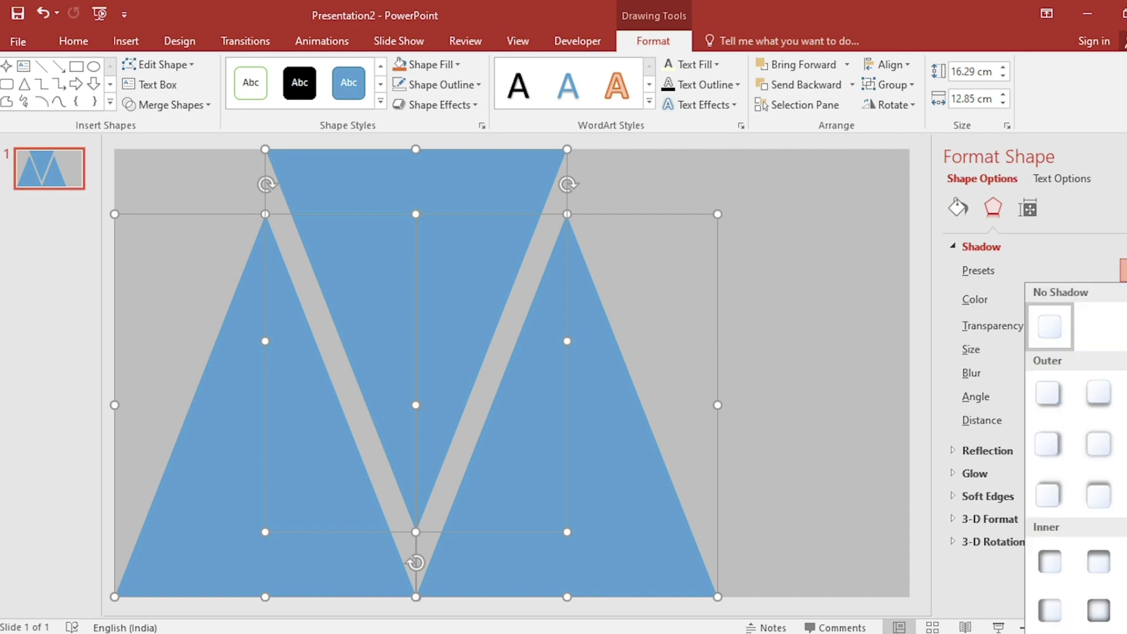
{"action": "left_click", "coordinate": [1097, 612]}
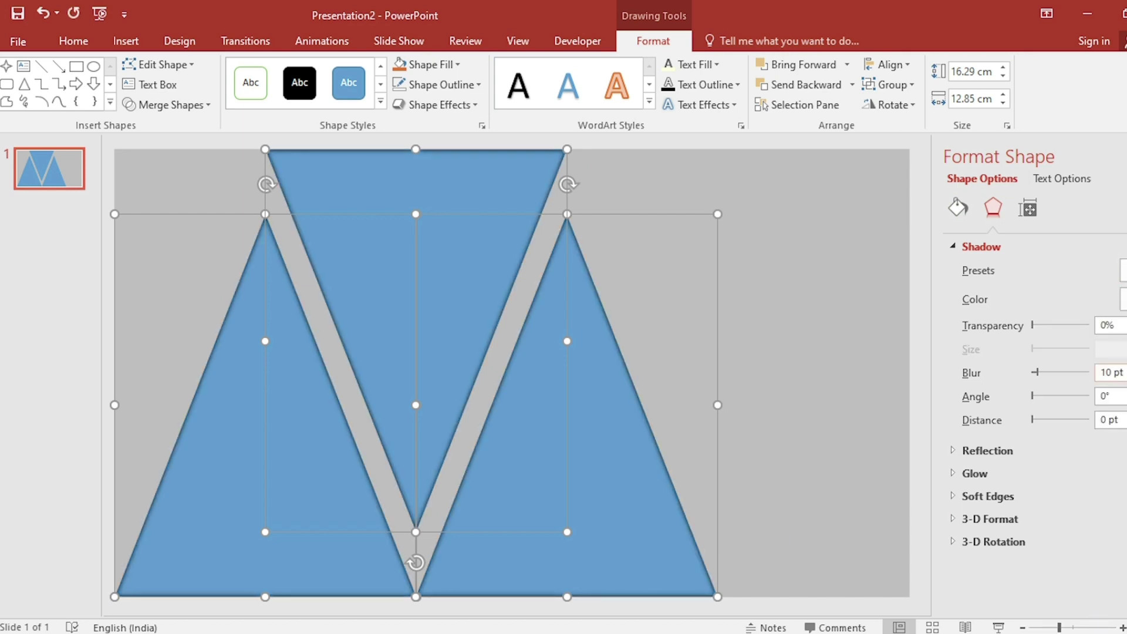
{"action": "left_click_drag", "start_coordinate": [1036, 372], "coordinate": [1041, 372]}
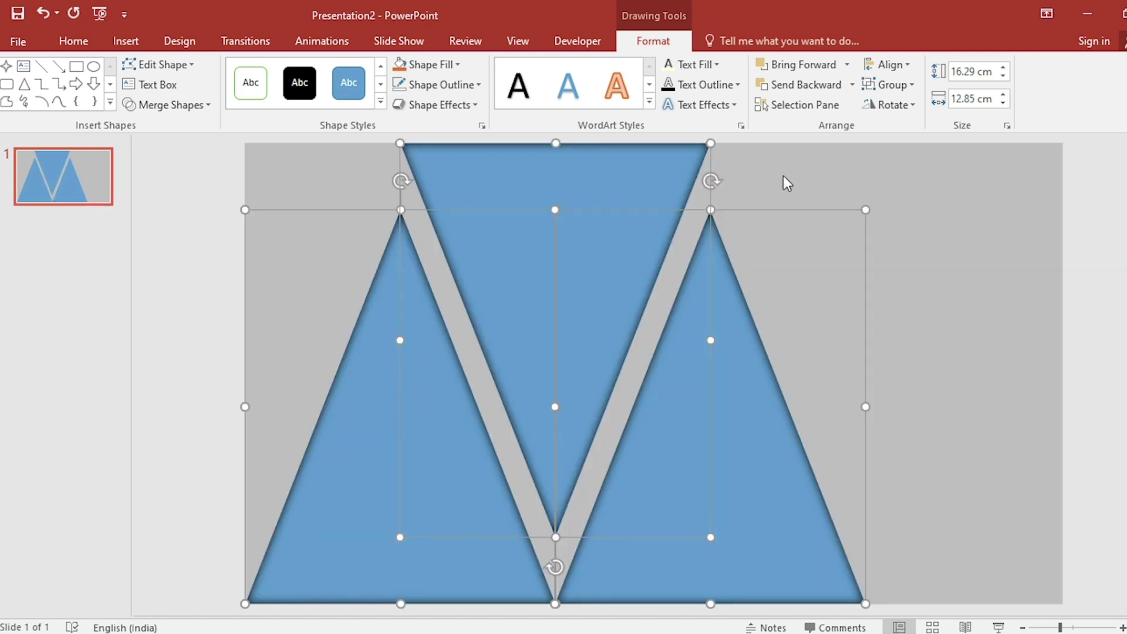
Insert the pictures 1.jpg, 2.jpg and 3.jpg onto the slide
{"action": "left_click", "coordinate": [783, 175]}
{"action": "left_click", "coordinate": [126, 42]}
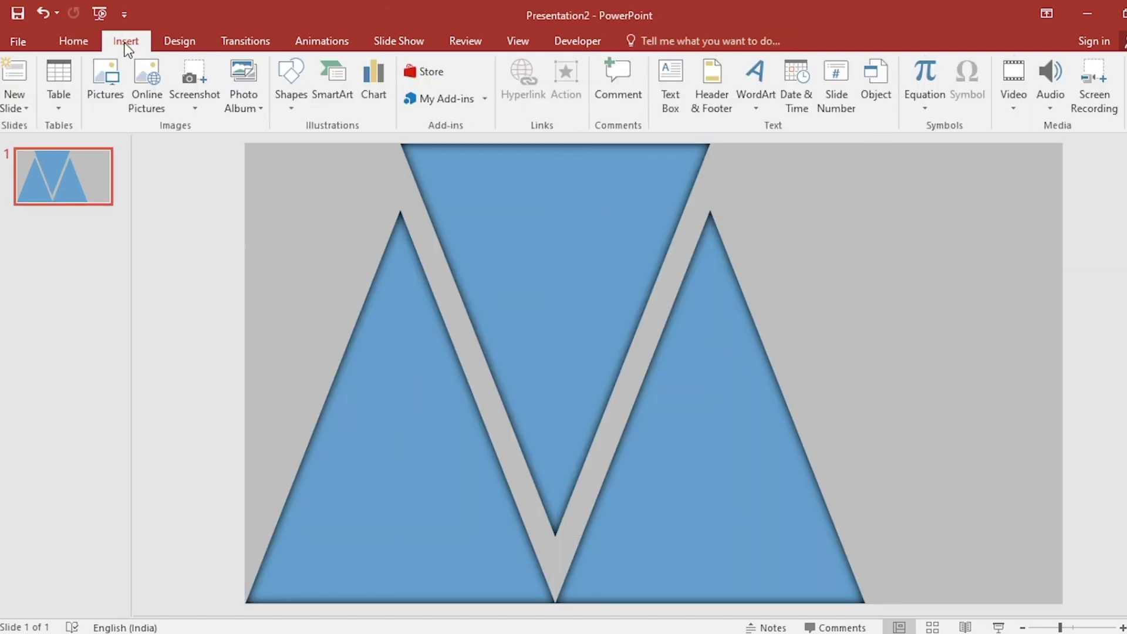
{"action": "left_click", "coordinate": [107, 87]}
{"action": "left_click", "coordinate": [221, 159]}
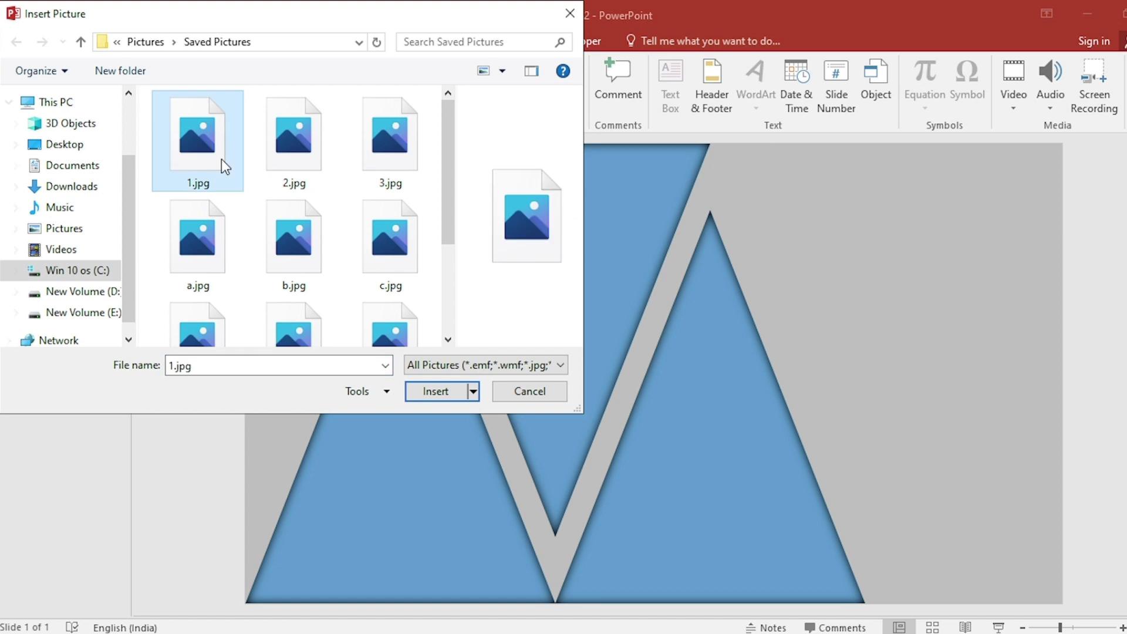
{"action": "left_click", "coordinate": [299, 159], "text": "ctrl"}
{"action": "left_click", "coordinate": [394, 164], "text": "ctrl"}
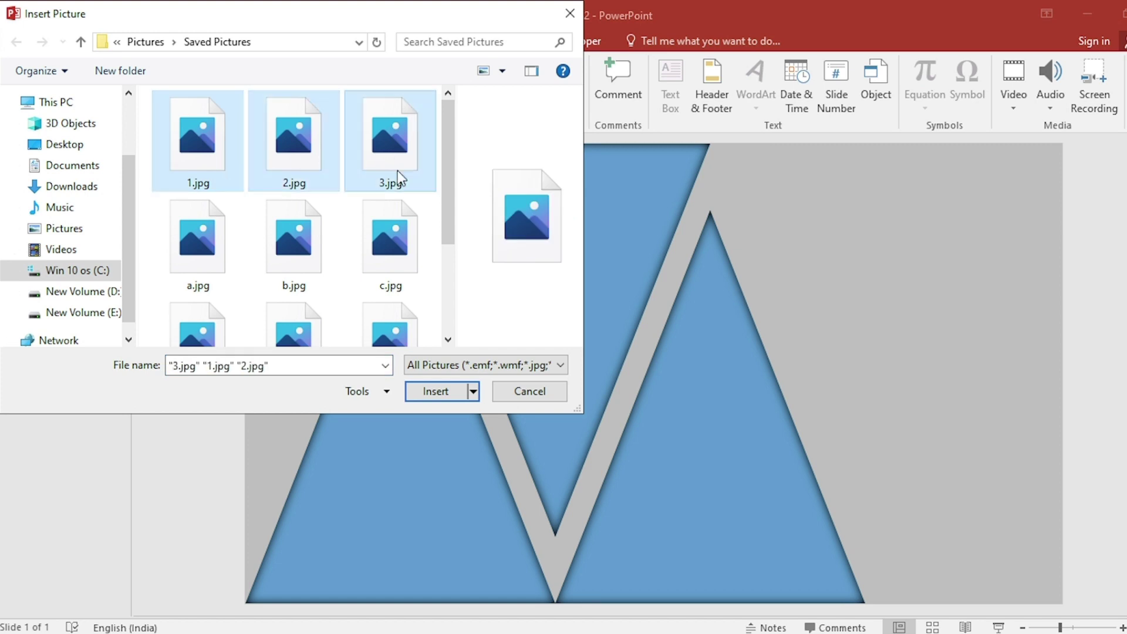
{"action": "left_click", "coordinate": [441, 391]}
Move the sunset, seated woman and tree photos over the middle, left and right triangles
{"action": "left_click", "coordinate": [878, 355]}
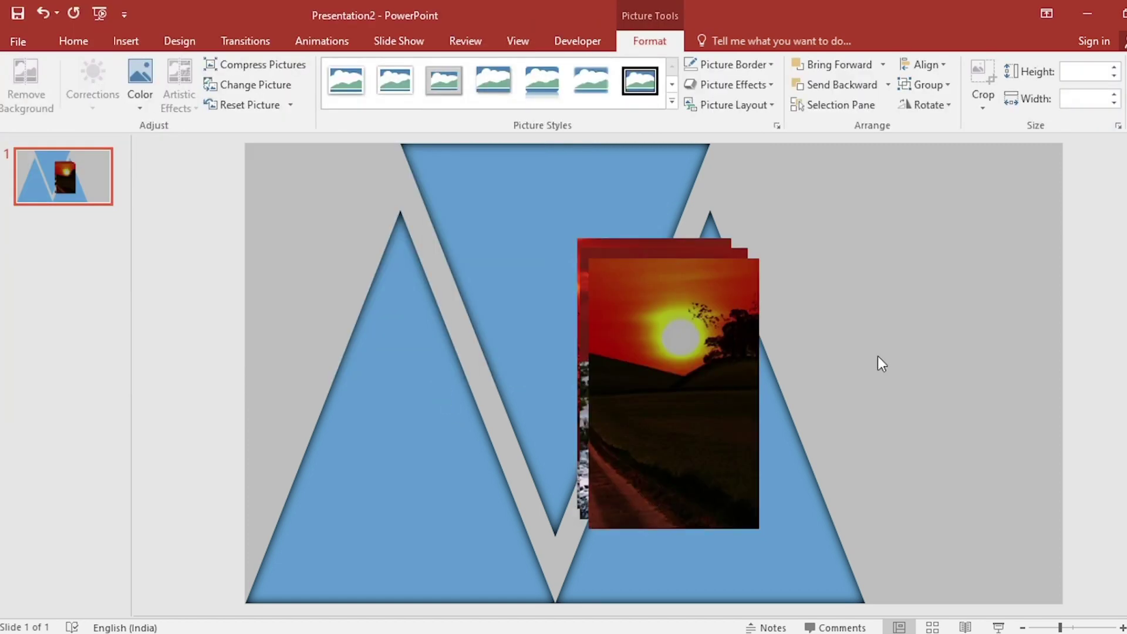
{"action": "left_click_drag", "start_coordinate": [703, 370], "coordinate": [588, 266]}
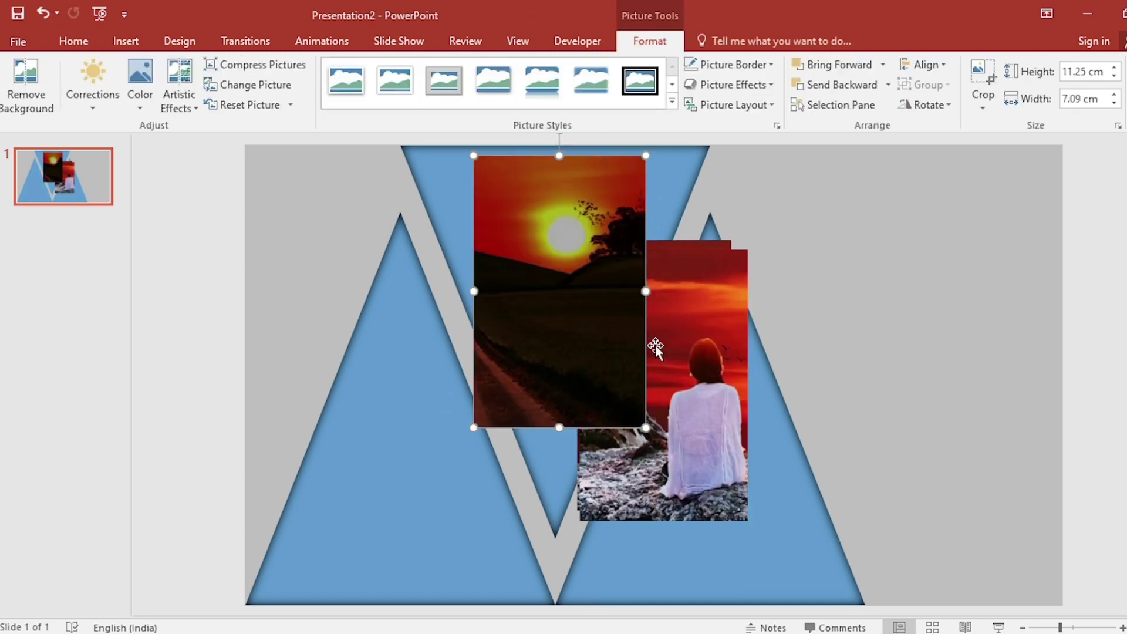
{"action": "left_click", "coordinate": [701, 379]}
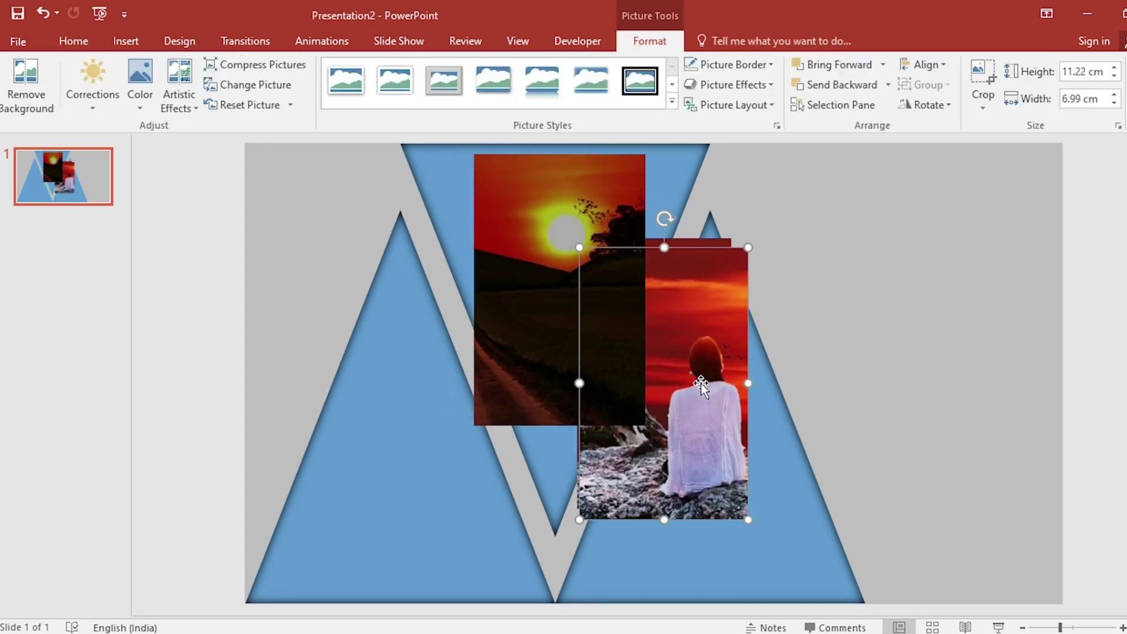
{"action": "left_click_drag", "start_coordinate": [701, 383], "coordinate": [427, 437]}
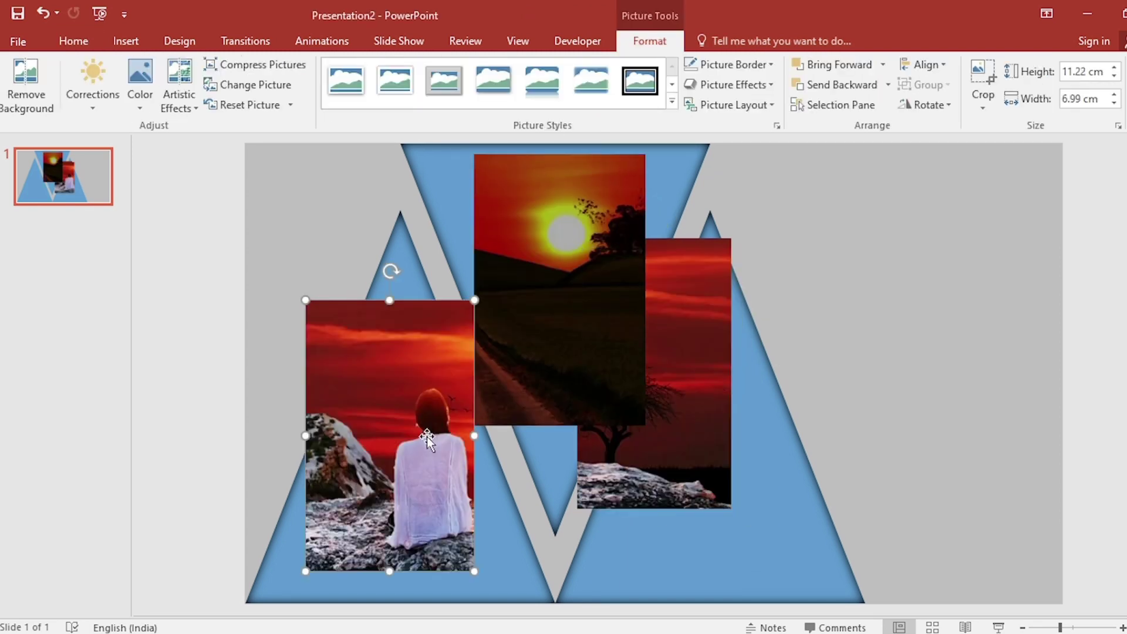
{"action": "left_click", "coordinate": [657, 435]}
{"action": "left_click_drag", "start_coordinate": [657, 435], "coordinate": [707, 506]}
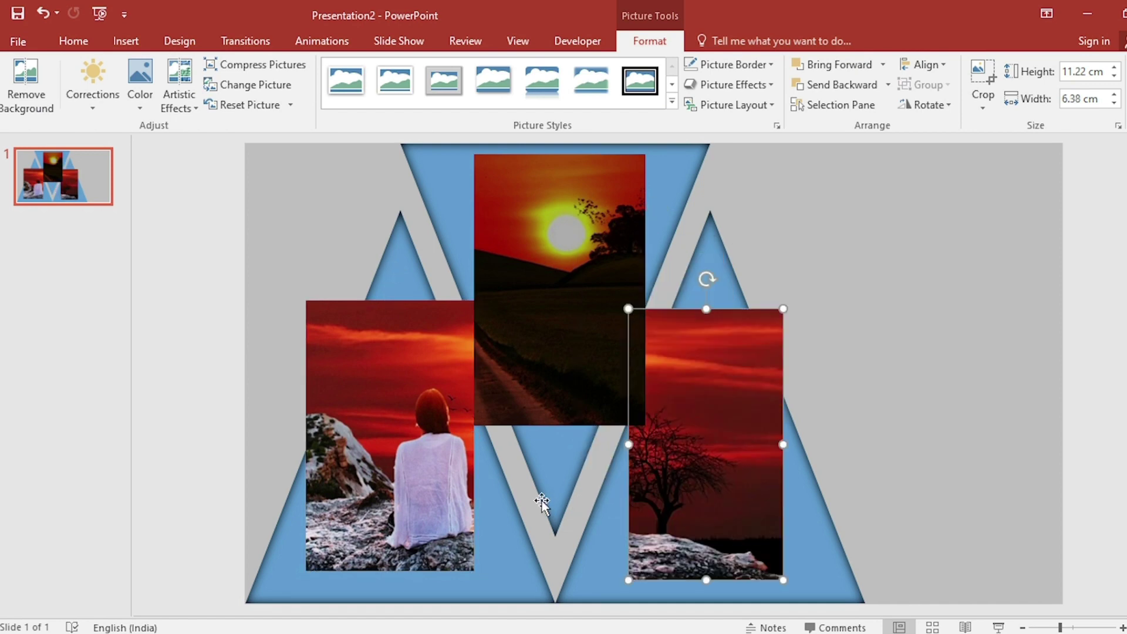
Cut the woman photo and use it as the left triangle's picture fill
{"action": "left_click", "coordinate": [373, 407]}
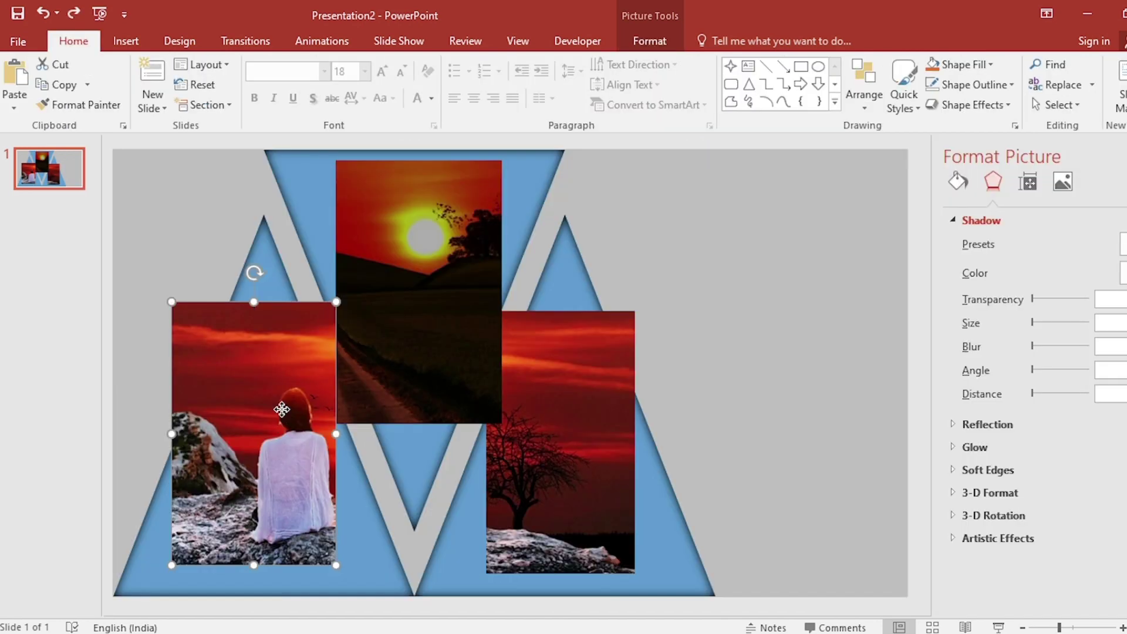
{"action": "right_click", "coordinate": [282, 409]}
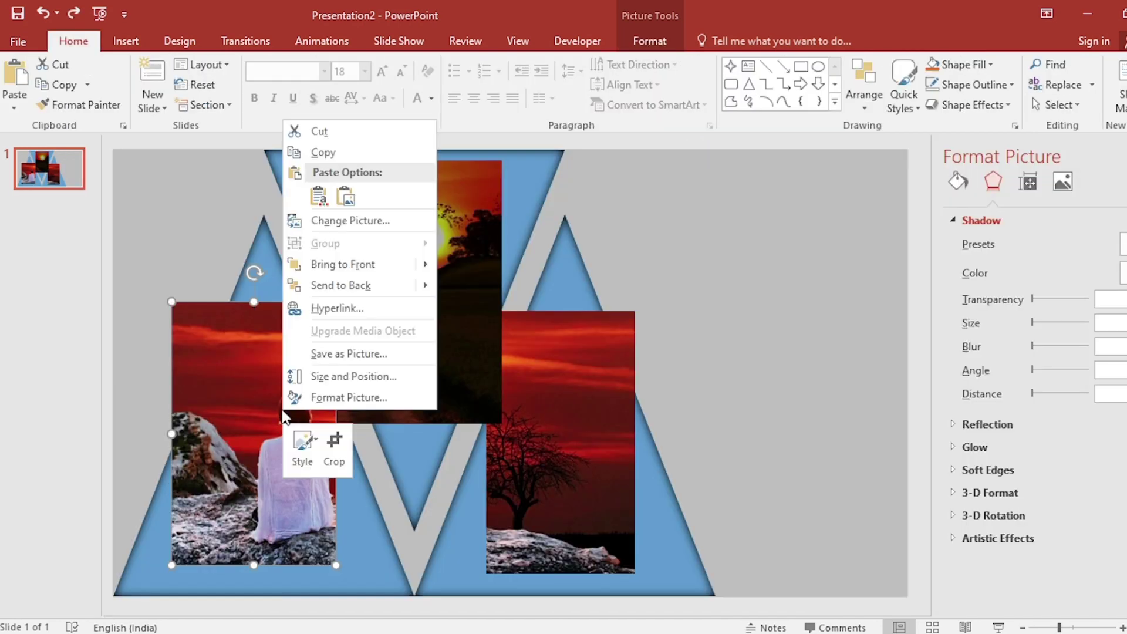
{"action": "left_click", "coordinate": [342, 133]}
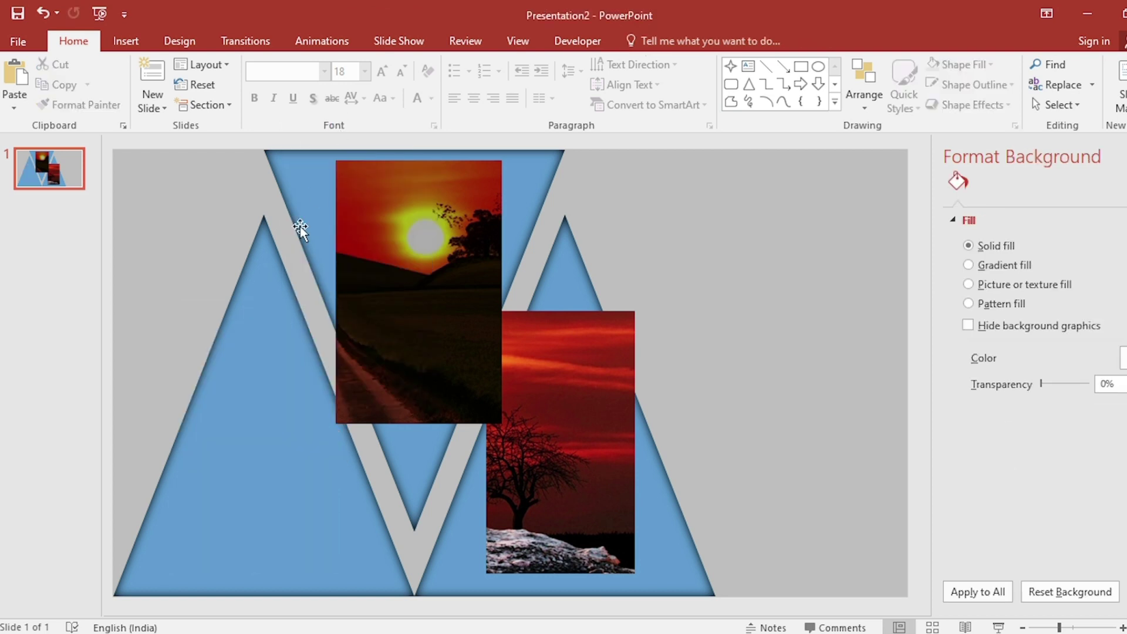
{"action": "left_click", "coordinate": [222, 428]}
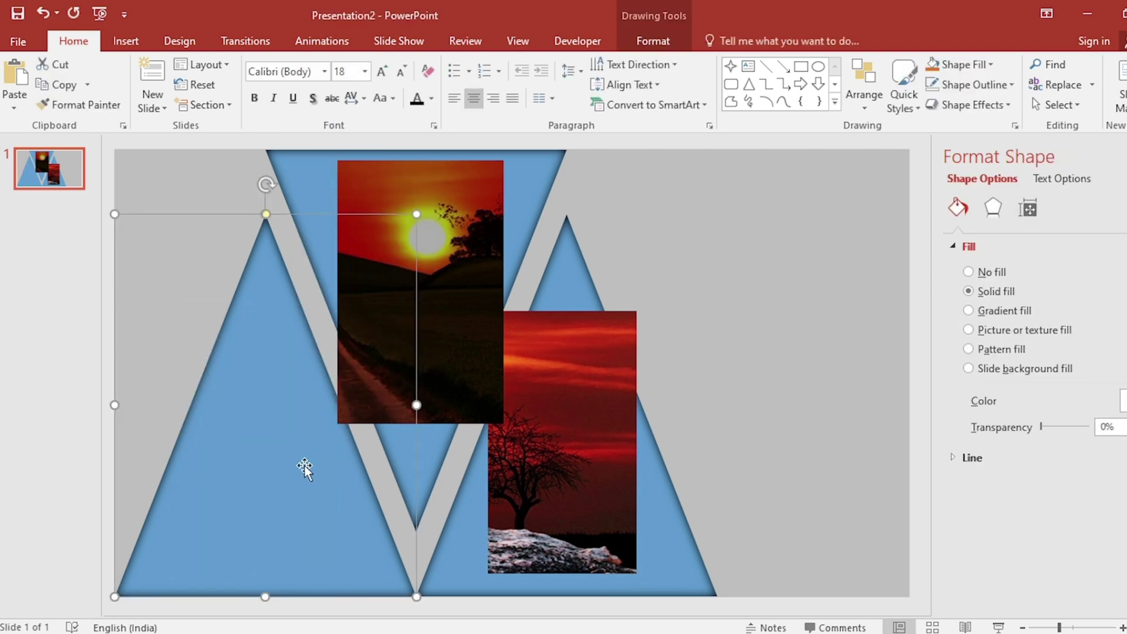
{"action": "left_click", "coordinate": [968, 330]}
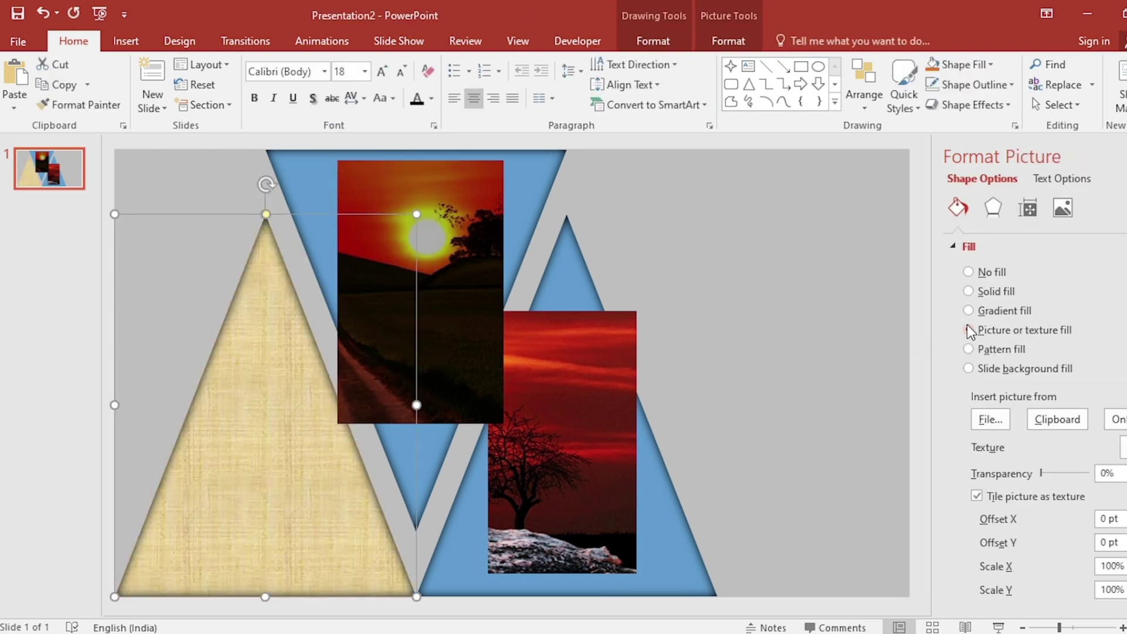
{"action": "left_click", "coordinate": [1054, 421]}
Fill the inverted middle triangle with the sunset photo, unchecking Rotate with shape to keep it upright
{"action": "left_click", "coordinate": [487, 271]}
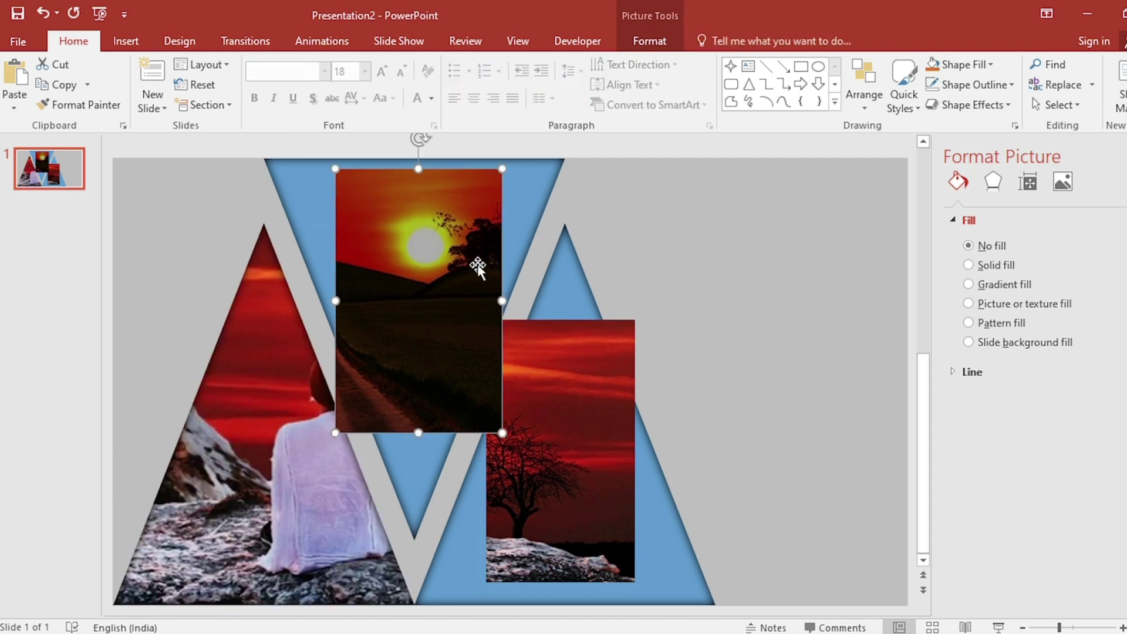
{"action": "right_click", "coordinate": [477, 266]}
{"action": "left_click", "coordinate": [526, 270]}
{"action": "left_click", "coordinate": [448, 248]}
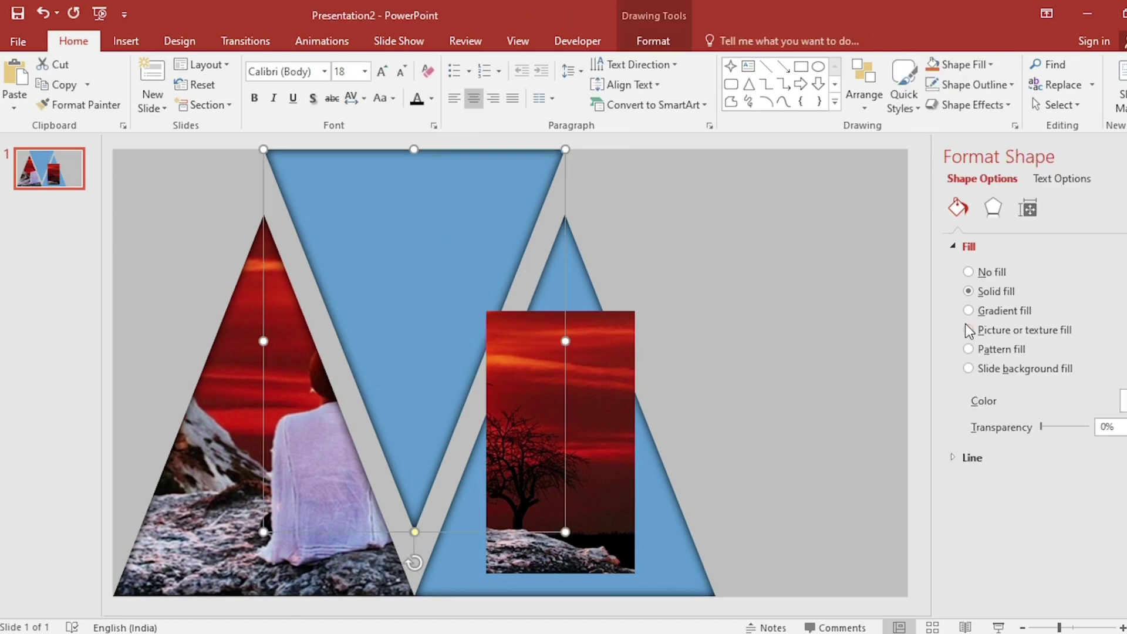
{"action": "left_click", "coordinate": [968, 330]}
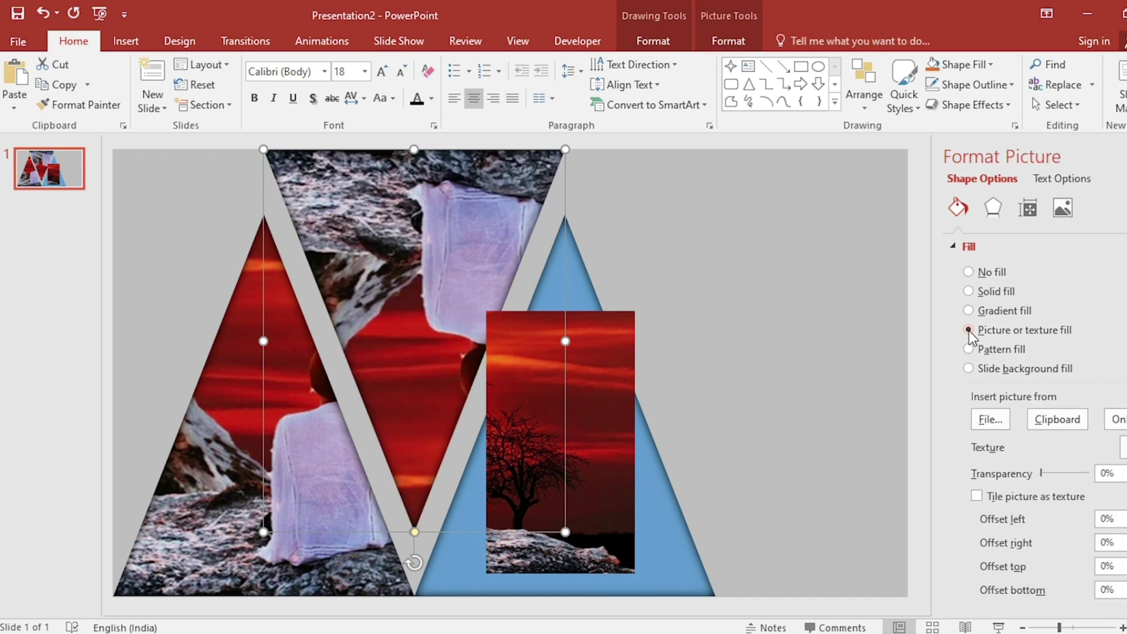
{"action": "left_click", "coordinate": [1057, 418]}
{"action": "scroll", "coordinate": [1034, 422], "scroll_direction": "down", "scroll_amount": 2}
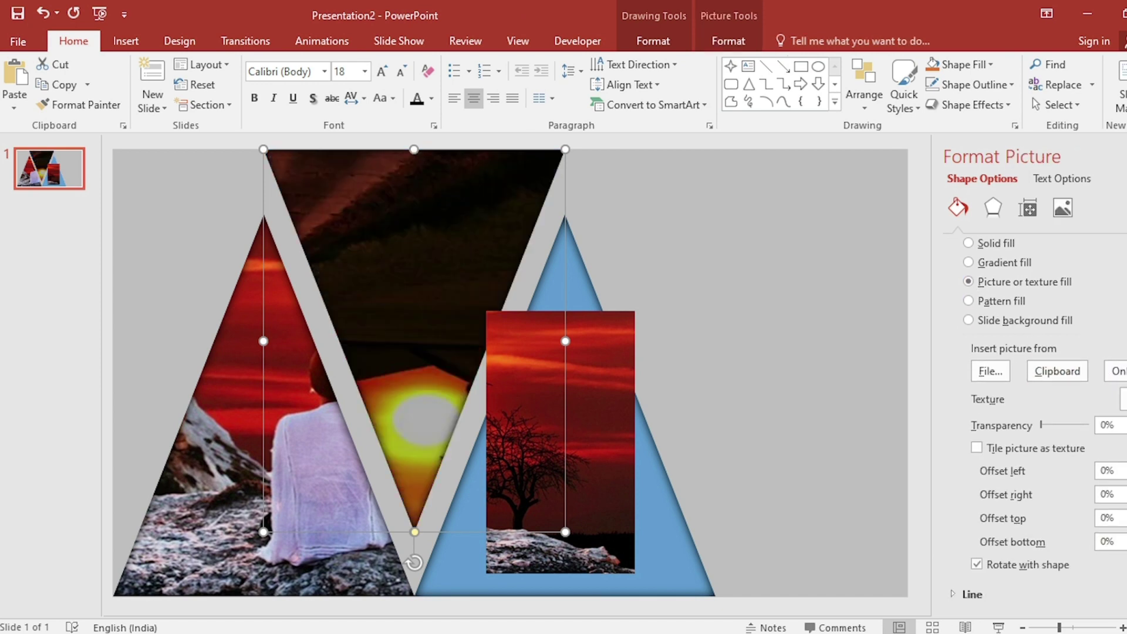
{"action": "left_click", "coordinate": [977, 565]}
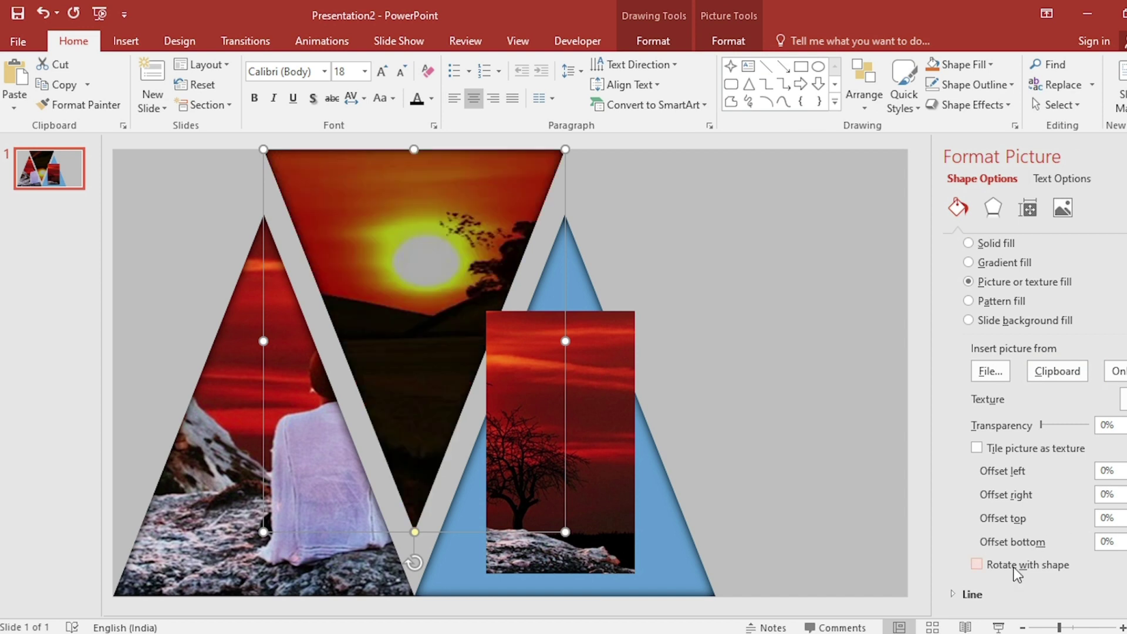
Cut the red tree photo and use it as the right triangle's picture fill
{"action": "left_click", "coordinate": [585, 457]}
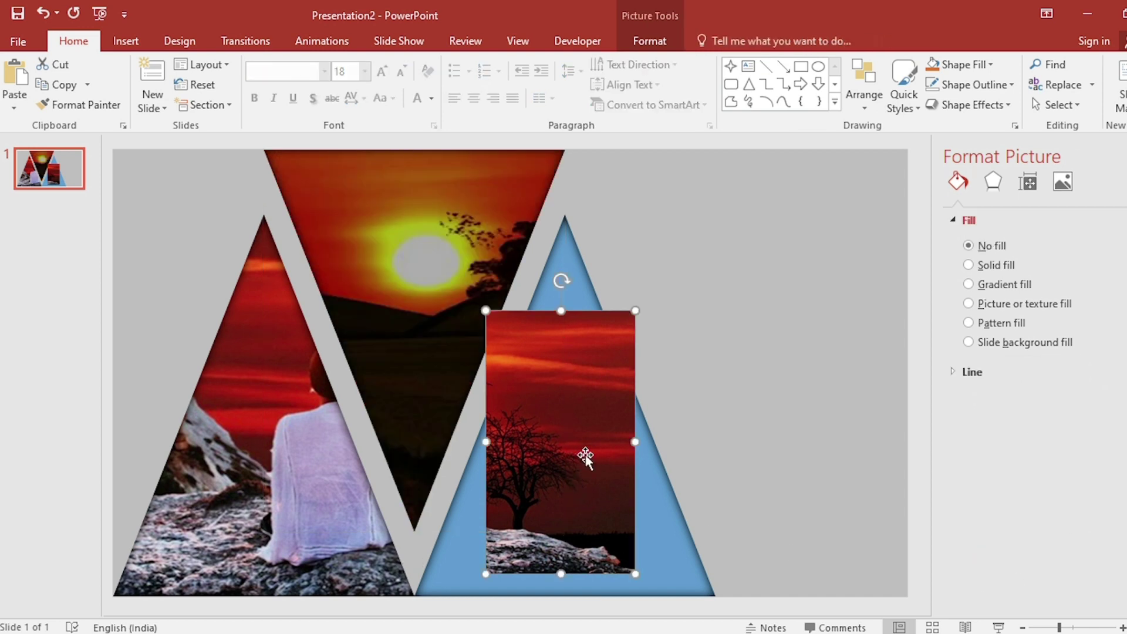
{"action": "right_click", "coordinate": [584, 456]}
{"action": "left_click", "coordinate": [645, 181]}
{"action": "left_click", "coordinate": [602, 411]}
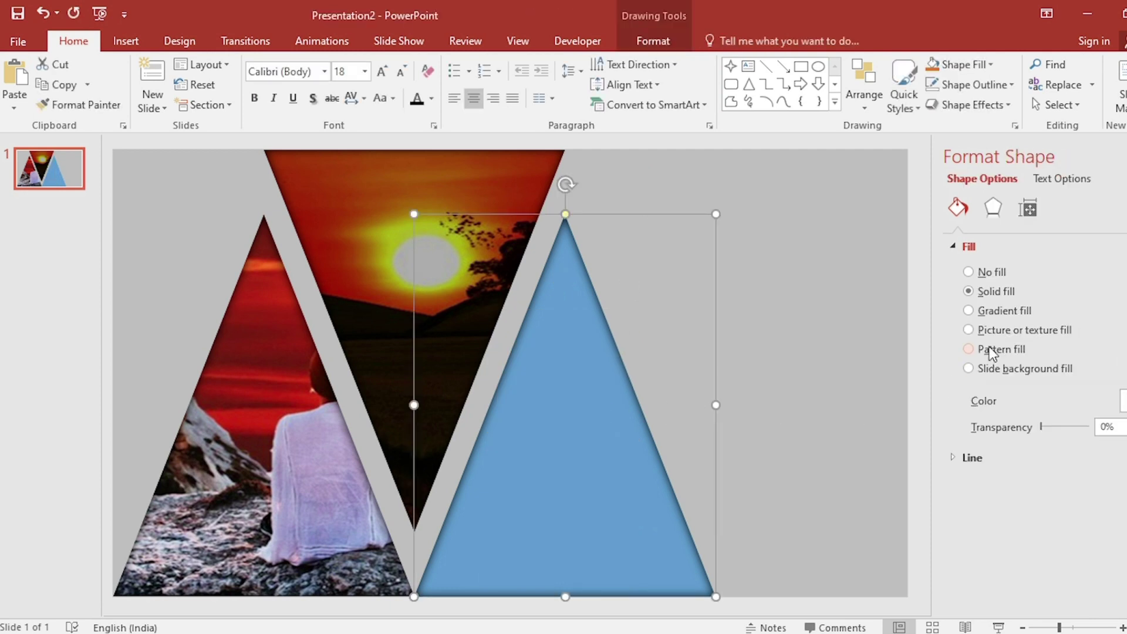
{"action": "left_click", "coordinate": [969, 330]}
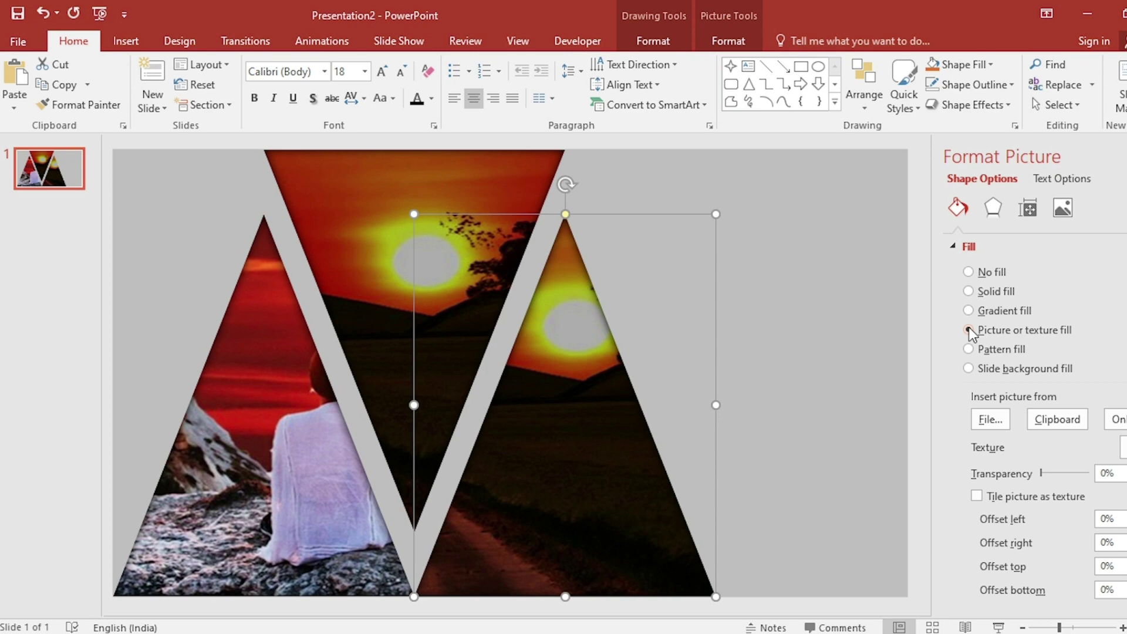
{"action": "left_click", "coordinate": [1055, 418]}
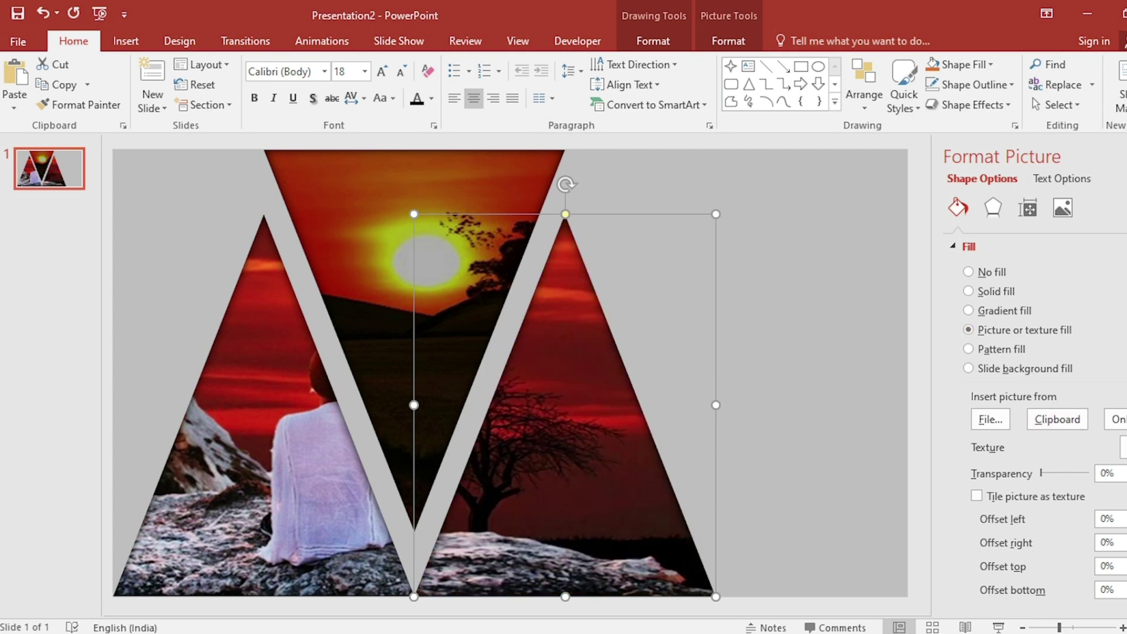
Add a text box at the slide's top right reading TITLE
{"action": "left_click", "coordinate": [1123, 157]}
{"action": "left_click", "coordinate": [795, 162]}
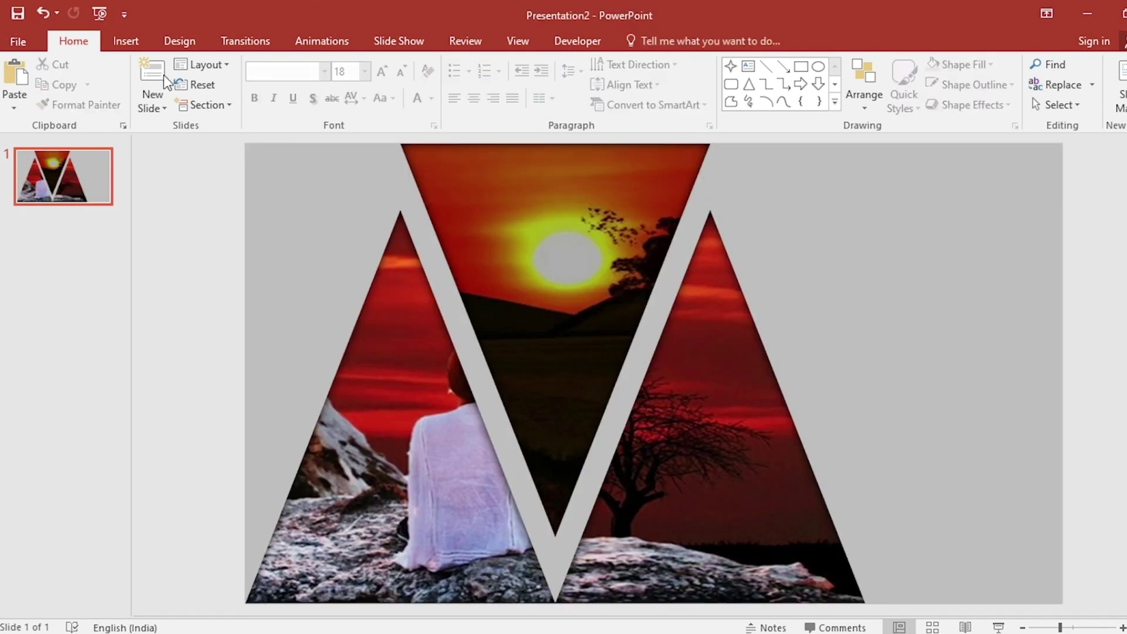
{"action": "left_click", "coordinate": [128, 42]}
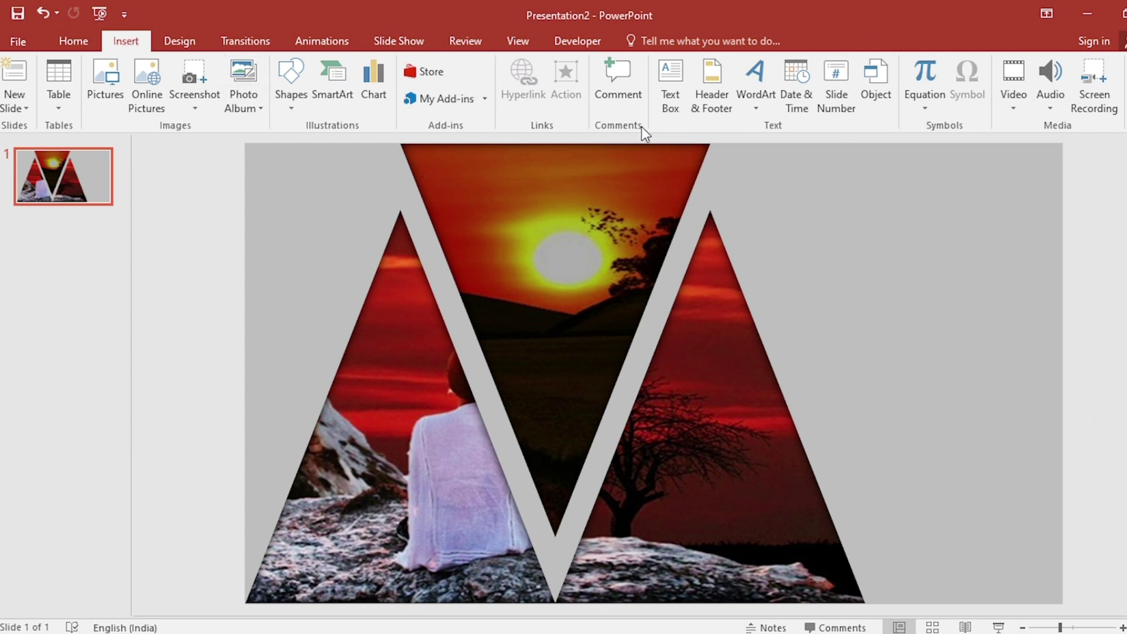
{"action": "left_click", "coordinate": [671, 105]}
{"action": "left_click_drag", "start_coordinate": [753, 182], "coordinate": [1052, 283]}
{"action": "type", "text": "TITLE"}
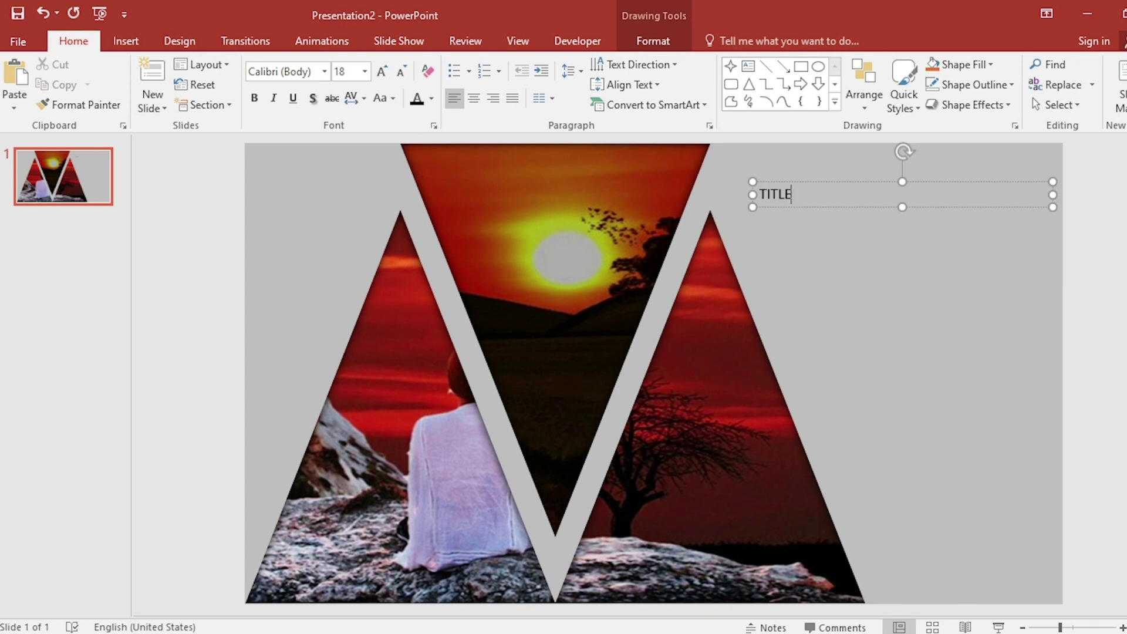
Format TITLE as bold white Agency FB at size 166
{"action": "key", "text": "ctrl+a"}
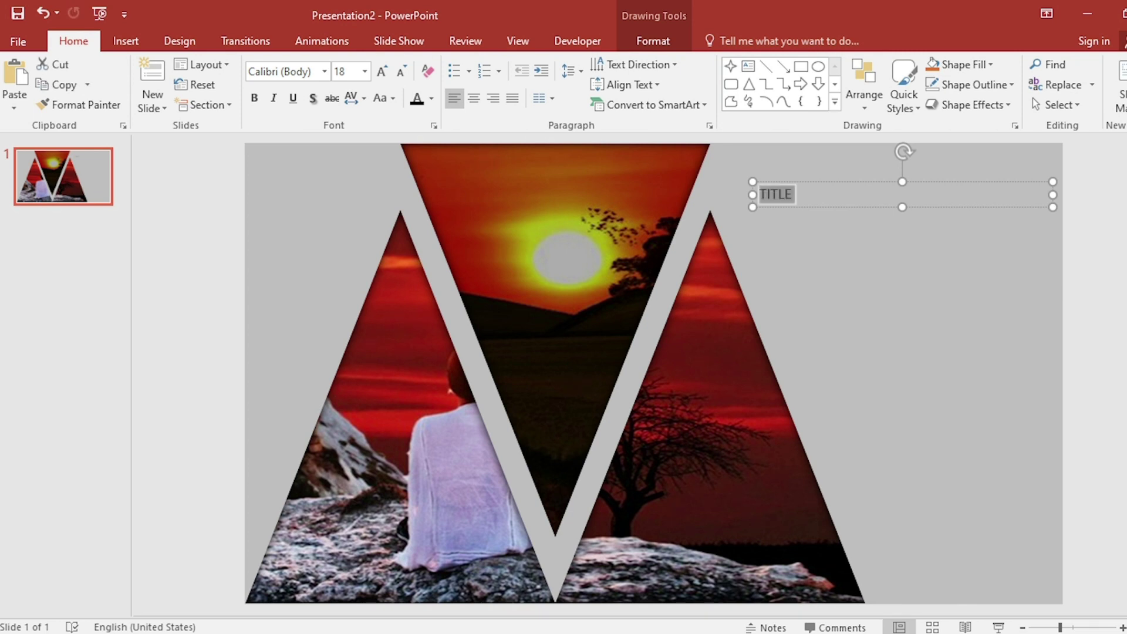
{"action": "left_click", "coordinate": [324, 71]}
{"action": "left_click", "coordinate": [322, 200]}
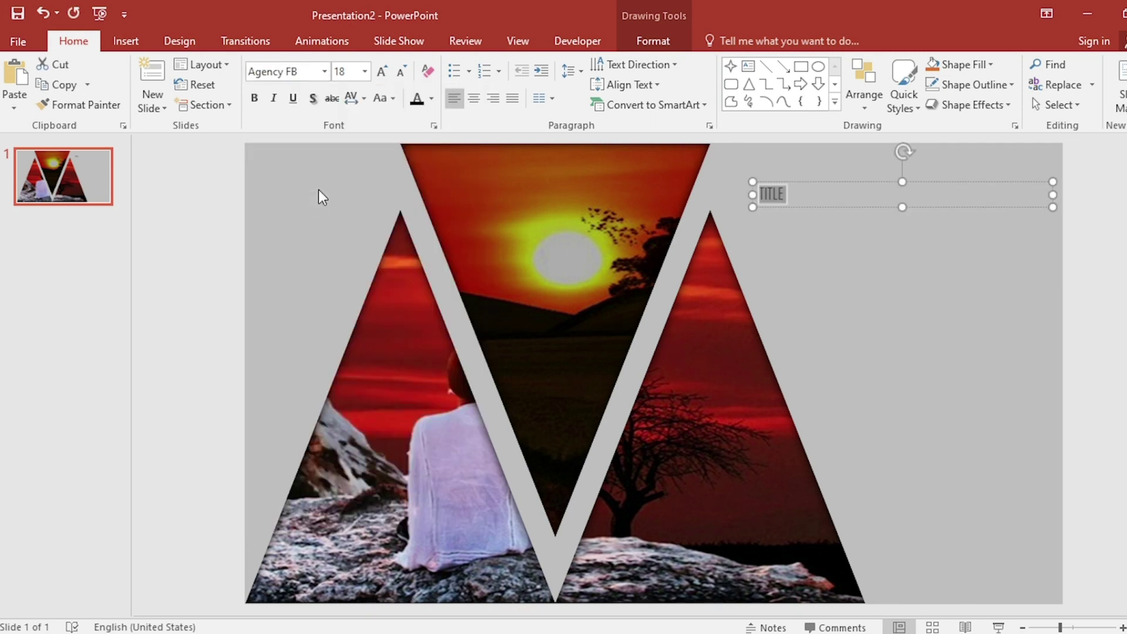
{"action": "left_click", "coordinate": [253, 98]}
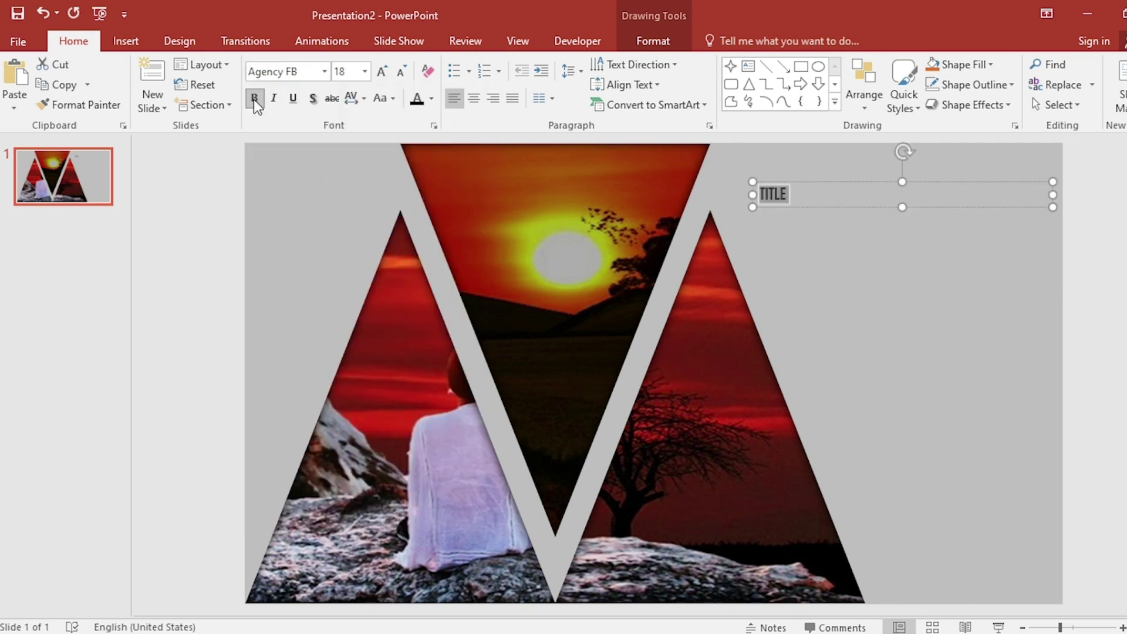
{"action": "left_click", "coordinate": [381, 71]}
{"action": "left_click", "coordinate": [382, 72]}
{"action": "left_click", "coordinate": [383, 72]}
{"action": "left_click", "coordinate": [382, 72]}
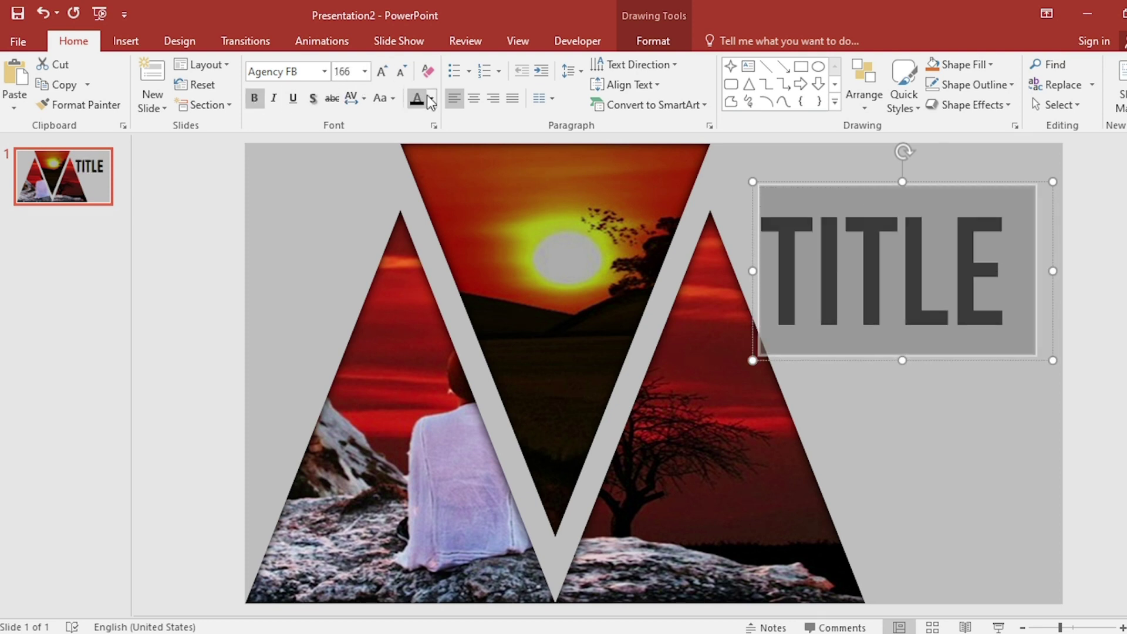
{"action": "left_click", "coordinate": [432, 100]}
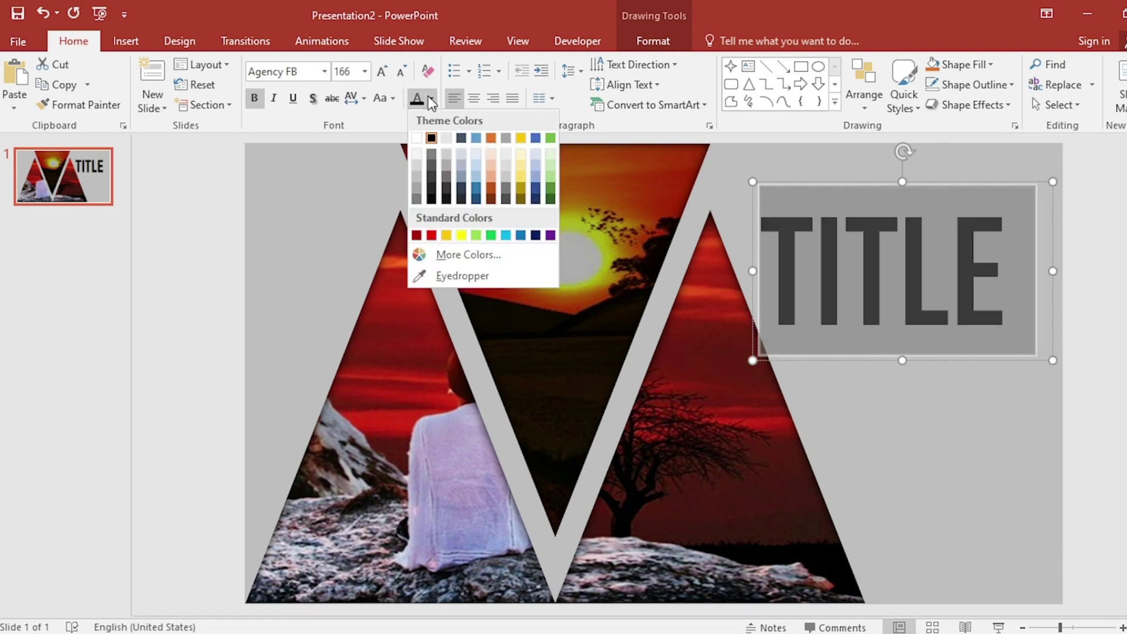
{"action": "left_click", "coordinate": [420, 141]}
Move TITLE into the top right corner and place a size-96 copy below it
{"action": "left_click", "coordinate": [880, 183]}
{"action": "left_click_drag", "start_coordinate": [881, 183], "coordinate": [927, 145]}
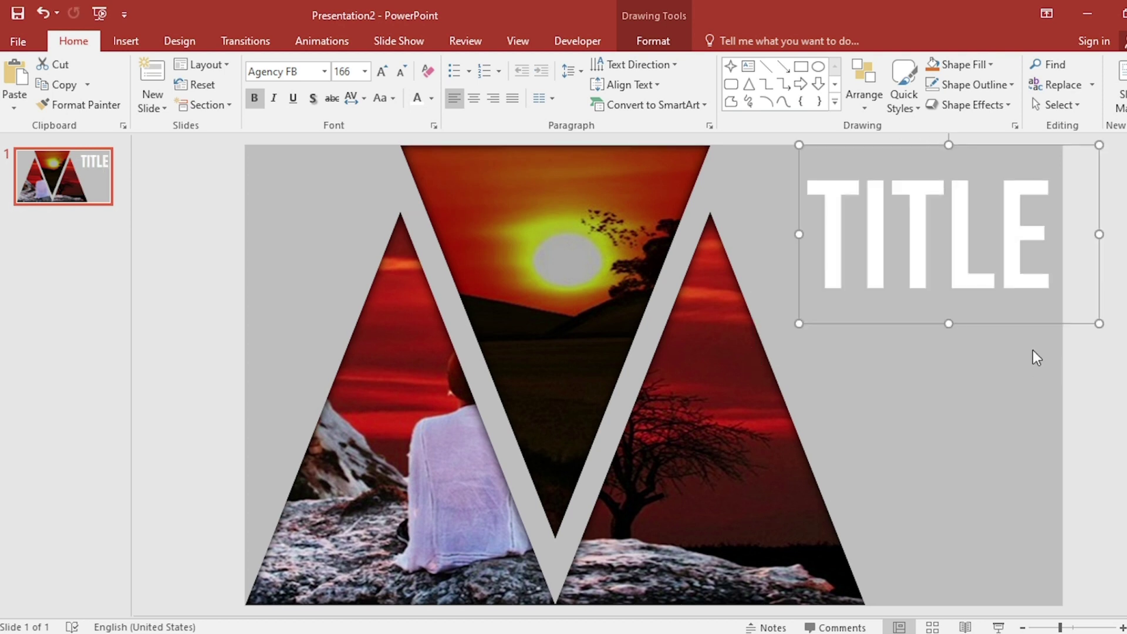
{"action": "left_click_drag", "start_coordinate": [1012, 329], "coordinate": [1012, 461]}
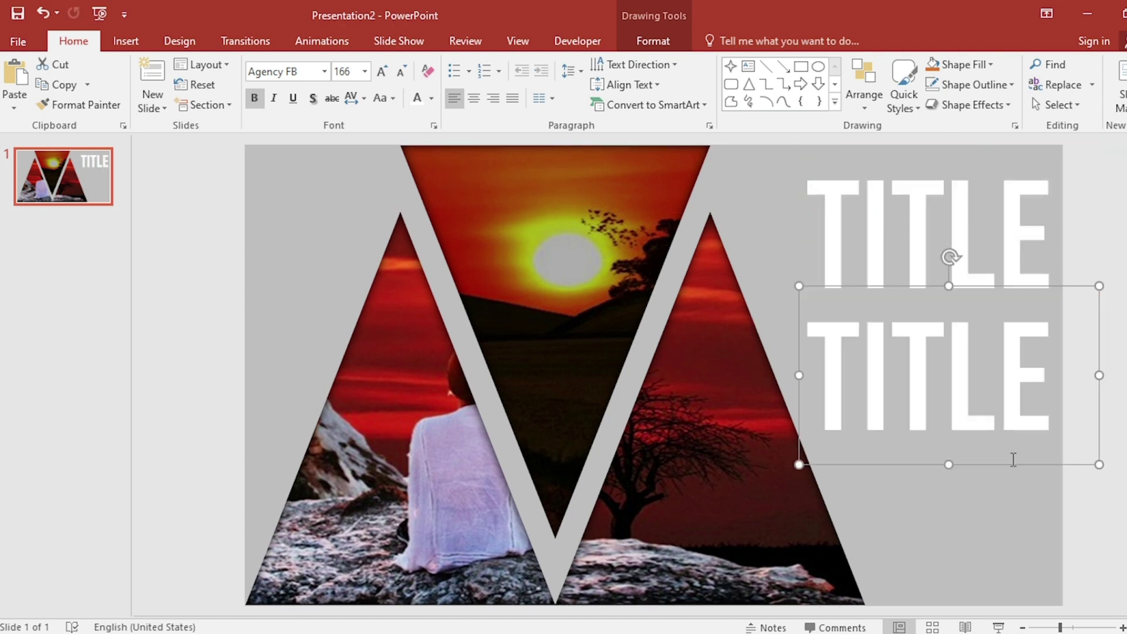
{"action": "left_click", "coordinate": [406, 73]}
{"action": "left_click", "coordinate": [406, 73]}
{"action": "left_click", "coordinate": [405, 73]}
Change the copy's text to a yellow SUBTITLE
{"action": "left_click", "coordinate": [950, 340]}
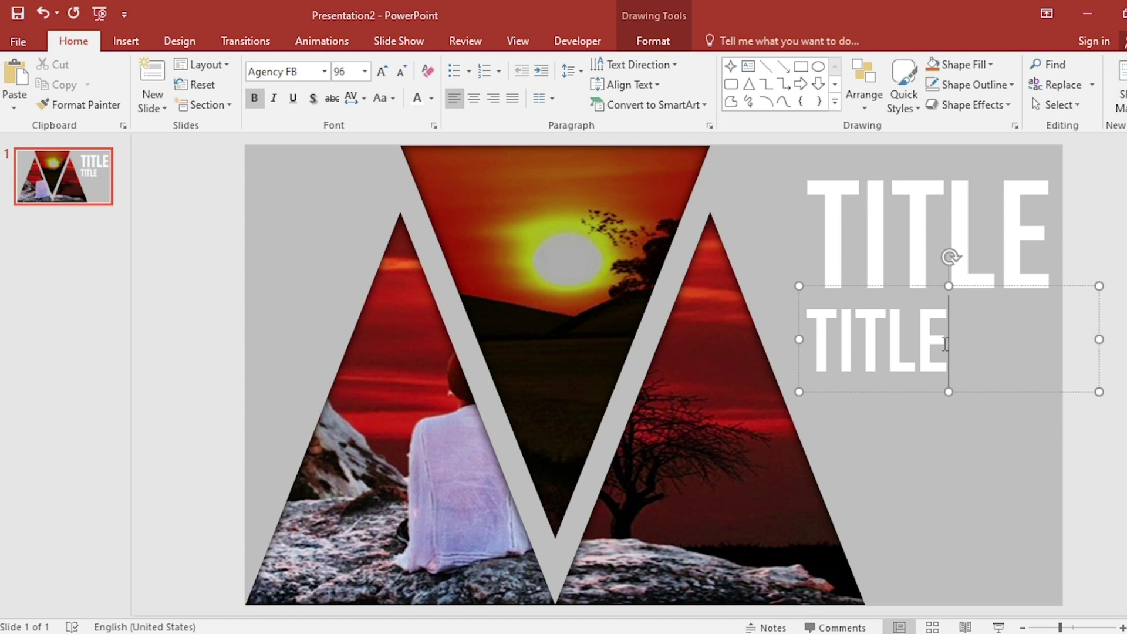
{"action": "key", "text": "BackSpace"}
{"action": "key", "text": "BackSpace"}
{"action": "key", "text": "BackSpace"}
{"action": "key", "text": "BackSpace"}
{"action": "key", "text": "BackSpace"}
{"action": "type", "text": "SUBT"}
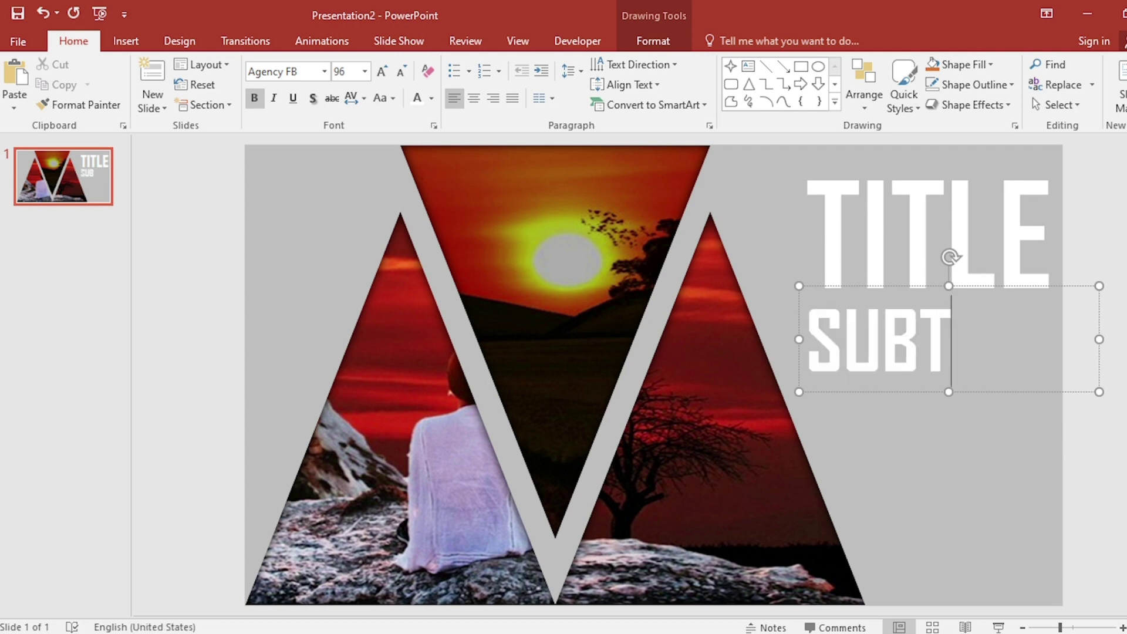
{"action": "type", "text": "ITLE"}
{"action": "key", "text": "ctrl+a"}
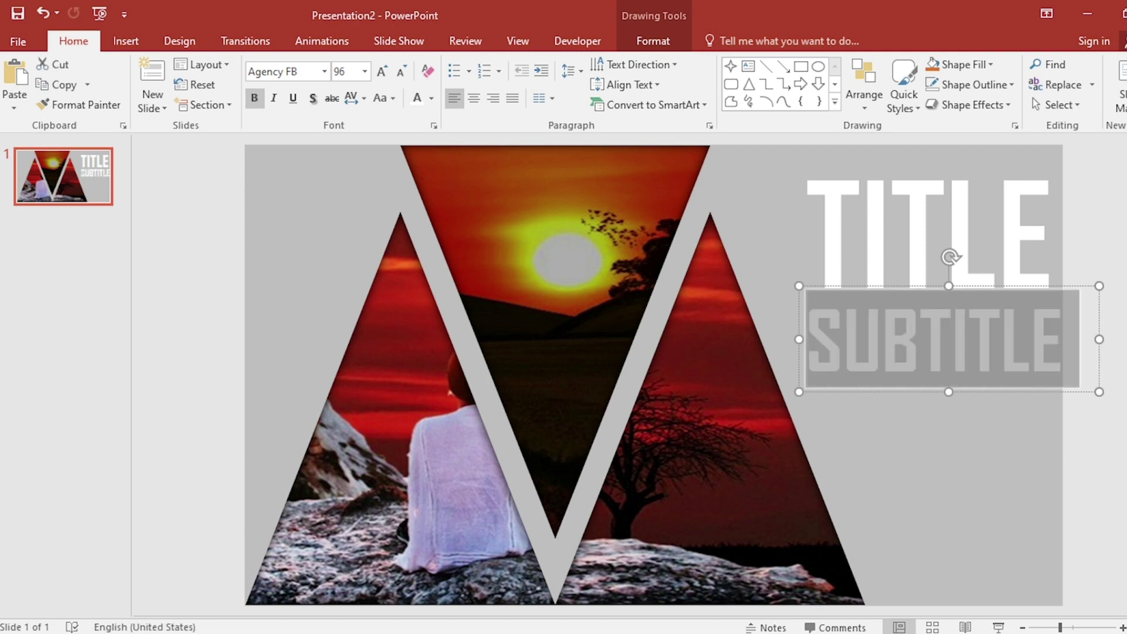
{"action": "left_click", "coordinate": [432, 100]}
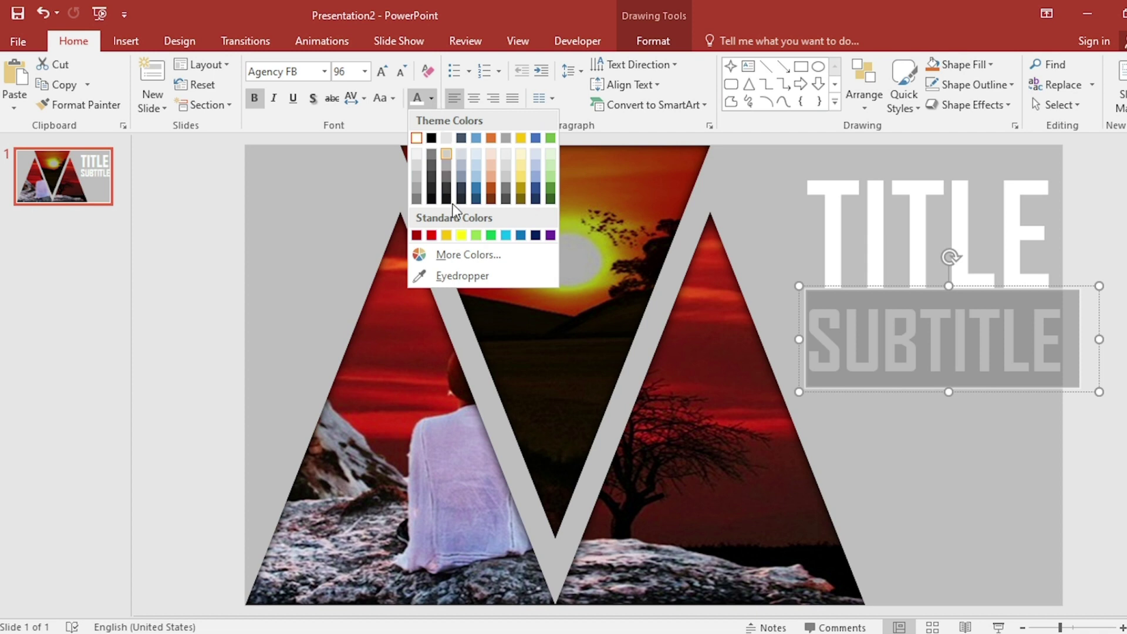
{"action": "left_click", "coordinate": [461, 235]}
Add a smaller copy of SUBTITLE below it and replace its text with the sunrise paragraph
{"action": "left_click", "coordinate": [997, 393]}
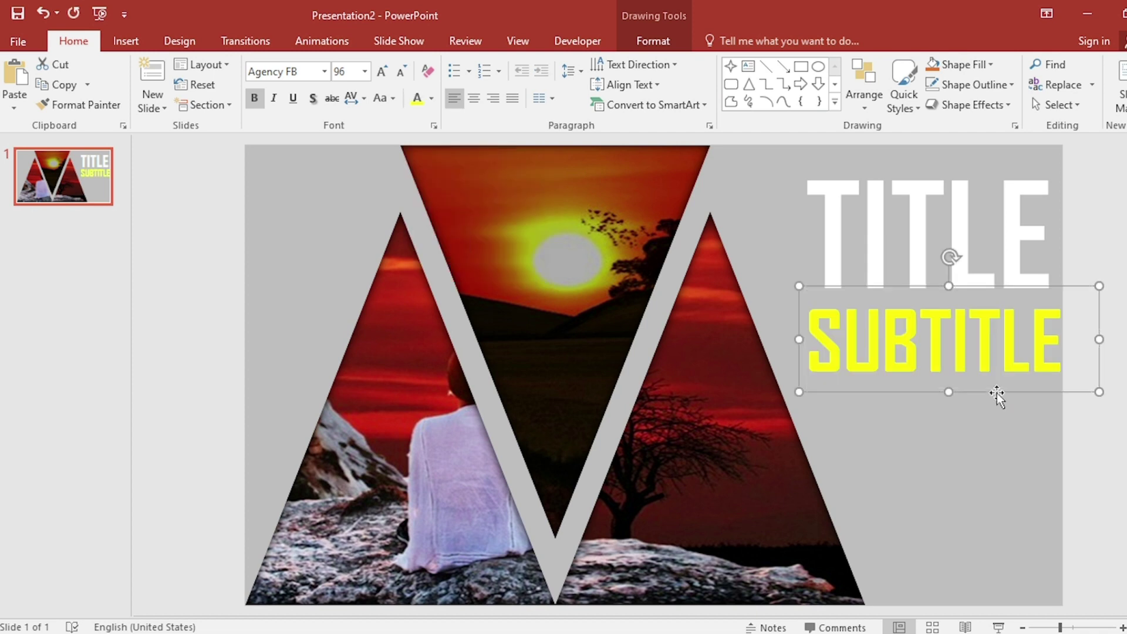
{"action": "left_click_drag", "start_coordinate": [997, 392], "coordinate": [1008, 482]}
{"action": "left_click", "coordinate": [401, 71]}
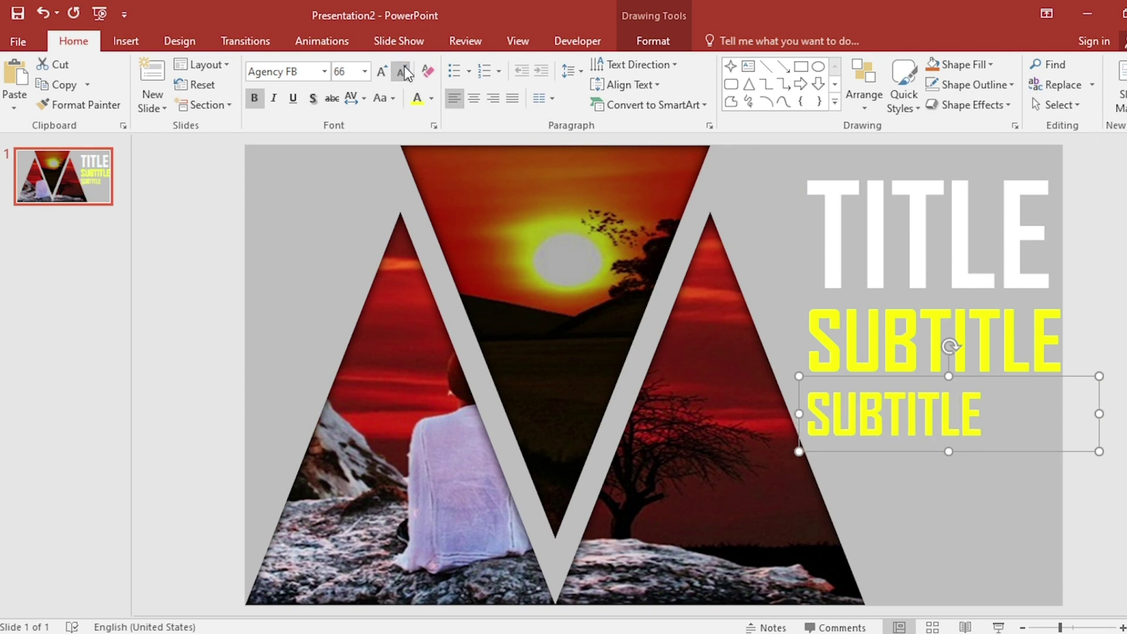
{"action": "left_click", "coordinate": [401, 71]}
{"action": "left_click", "coordinate": [402, 71]}
{"action": "left_click", "coordinate": [856, 392]}
{"action": "double_click", "coordinate": [858, 391]}
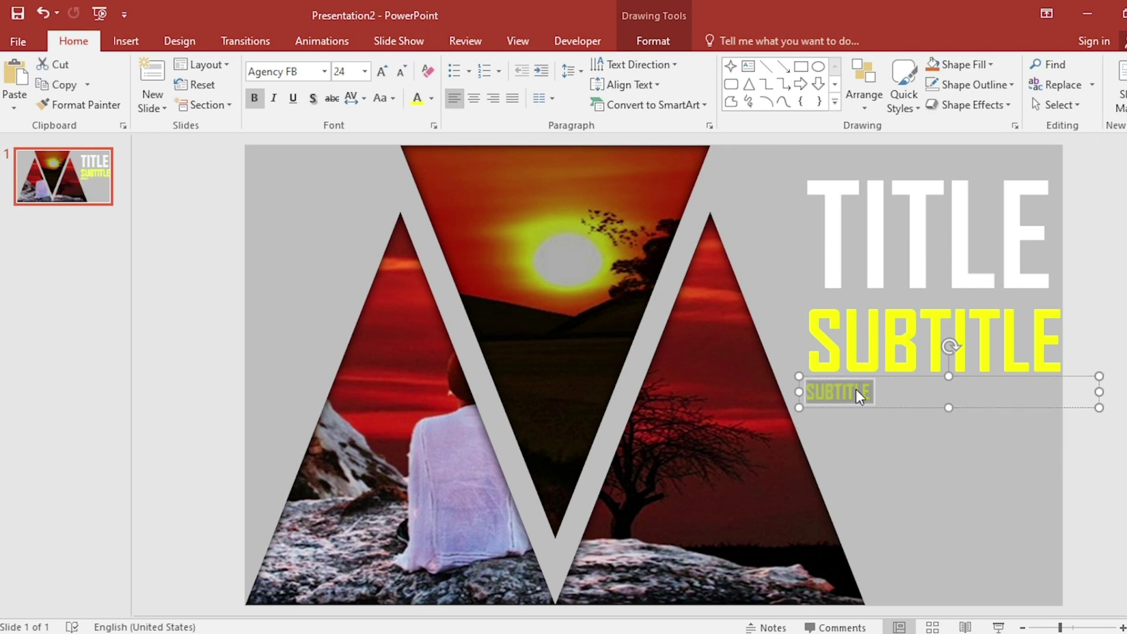
{"action": "type", "text": "Sunrise is the moment when the upper rim of the Sun appears on the horizon in the morning. The term can also refer to the entire process of the solar disk crossing the horizon."}
{"action": "left_click", "coordinate": [933, 376]}
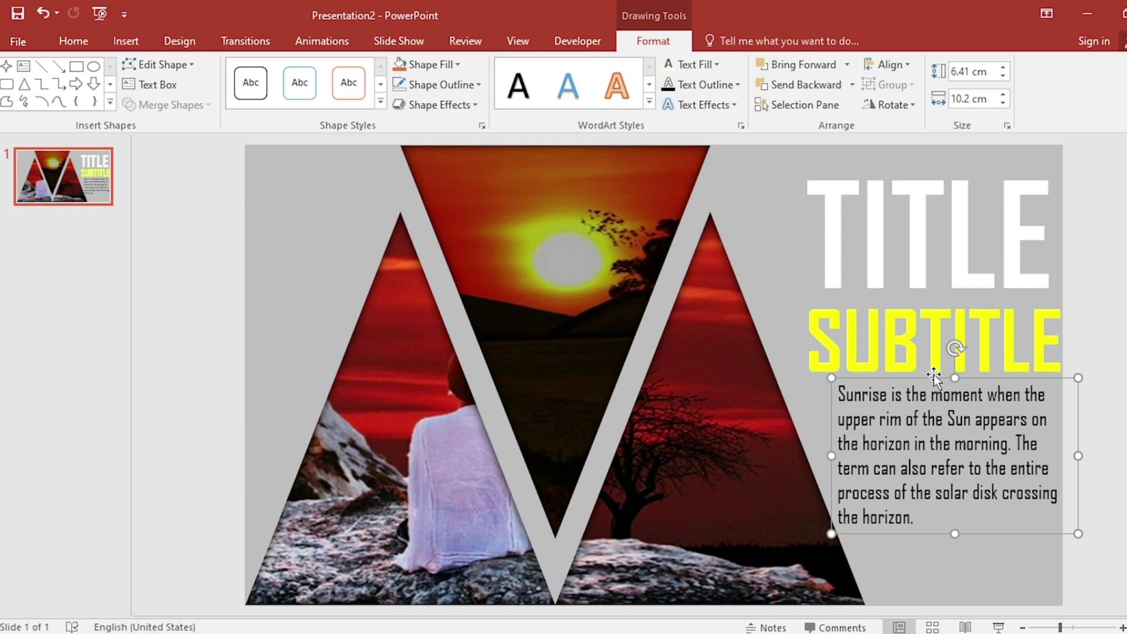
{"action": "left_click", "coordinate": [1094, 320]}
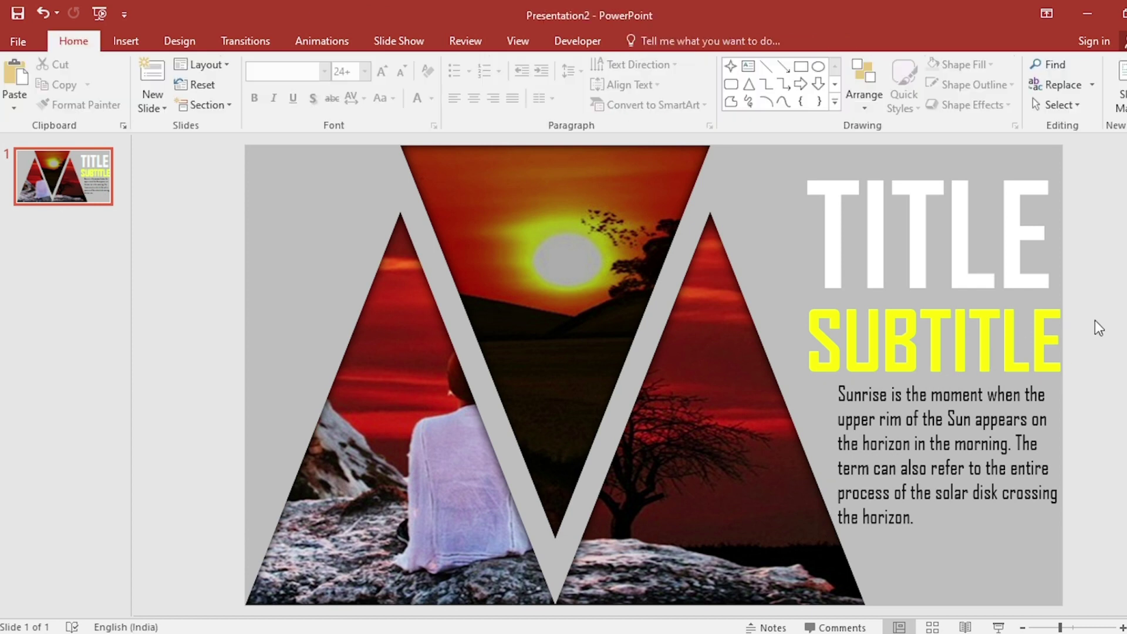
Duplicate slide 1 as slide 2, then return to slide 1 zoomed out
{"action": "right_click", "coordinate": [72, 174]}
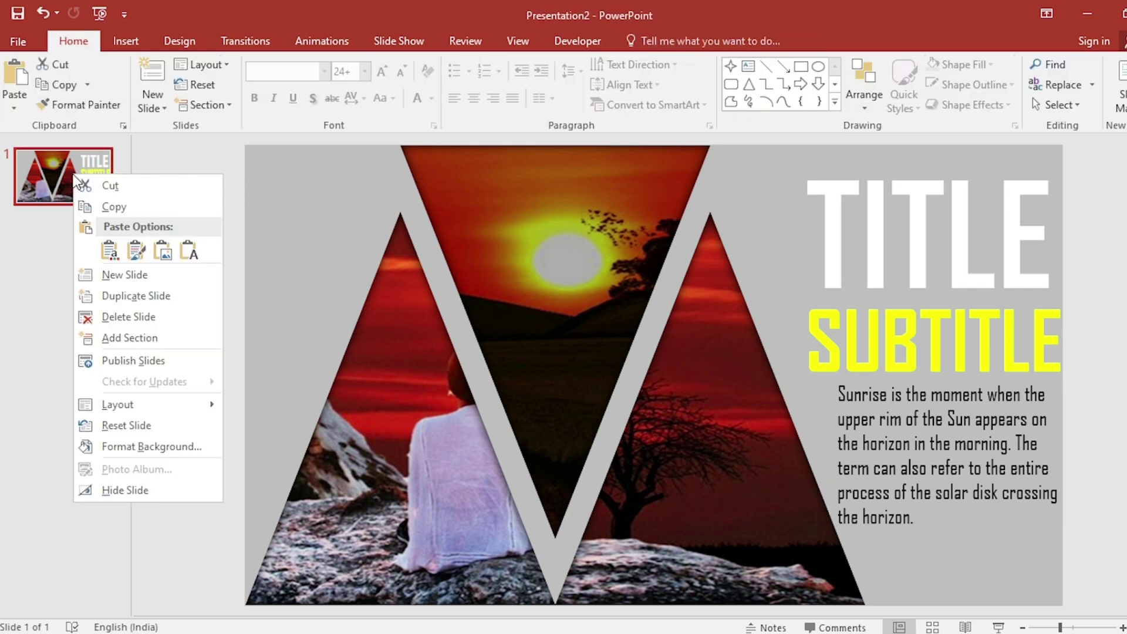
{"action": "left_click", "coordinate": [121, 296]}
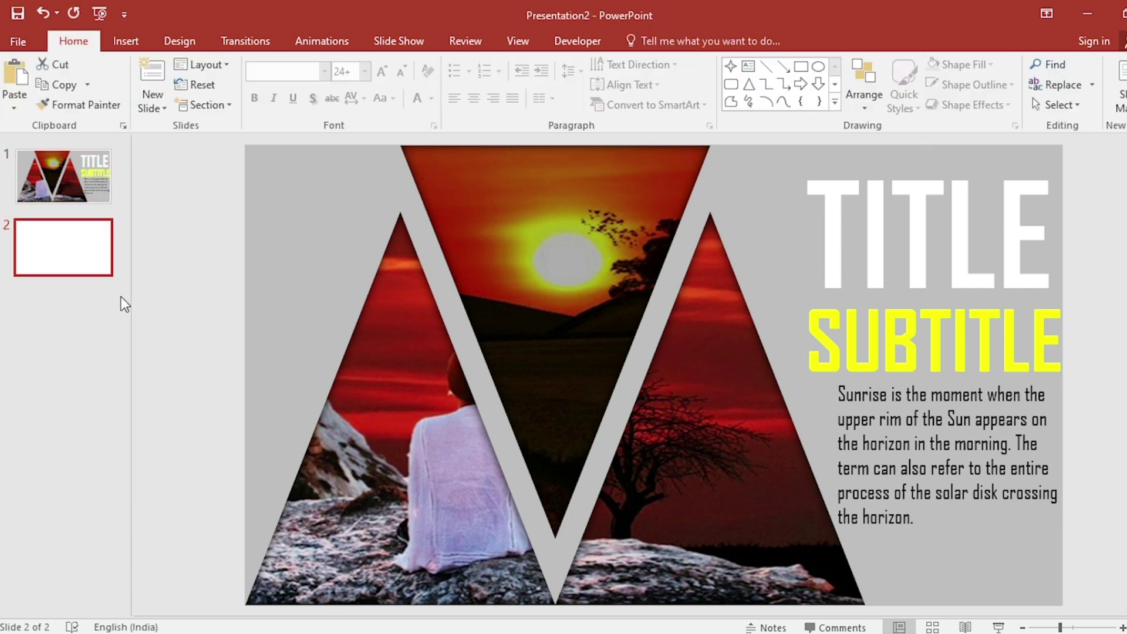
{"action": "left_click", "coordinate": [59, 179]}
{"action": "left_click", "coordinate": [1022, 628]}
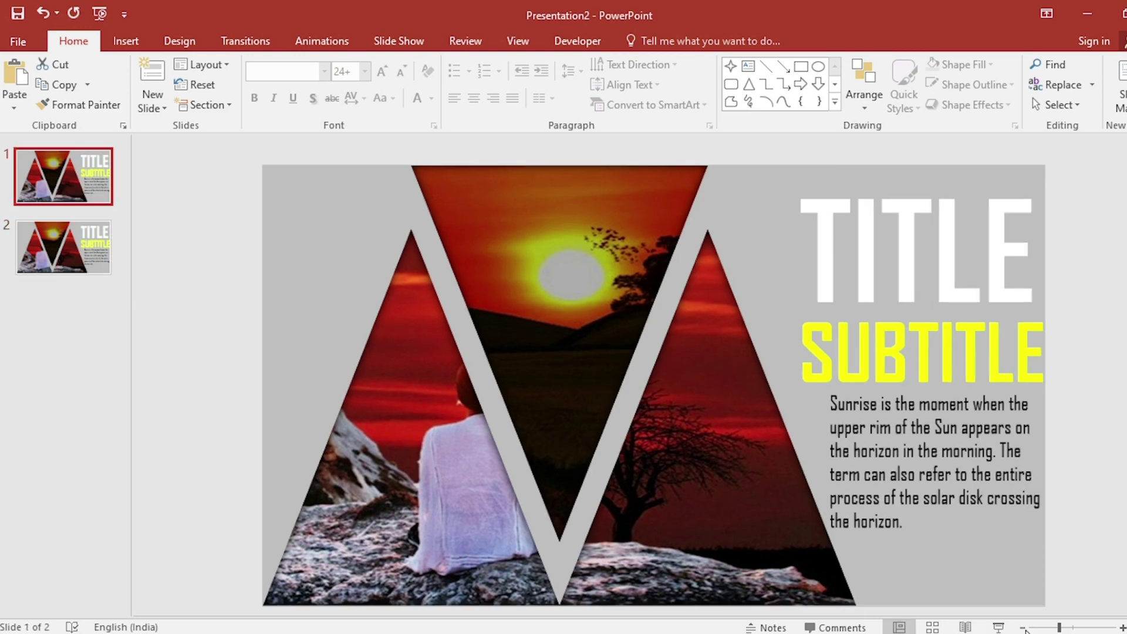
{"action": "left_click", "coordinate": [1023, 627]}
{"action": "left_click", "coordinate": [1023, 628]}
Move slide 1's three photo triangles and the title, subtitle and paragraph group off the slide
{"action": "left_click", "coordinate": [635, 319]}
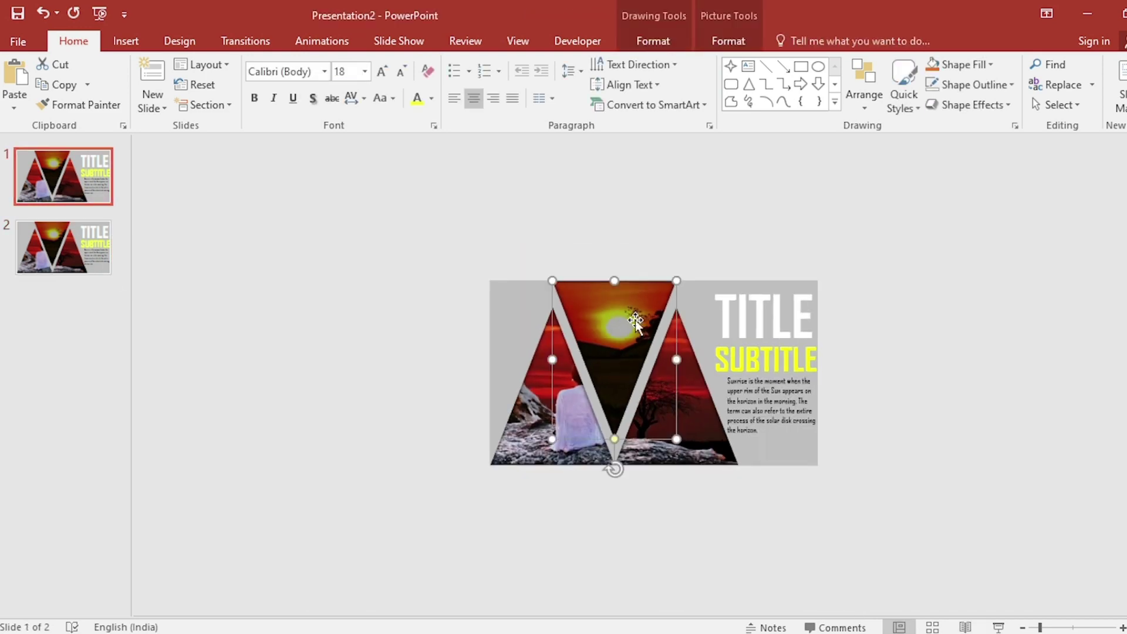
{"action": "left_click_drag", "start_coordinate": [635, 319], "coordinate": [635, 178]}
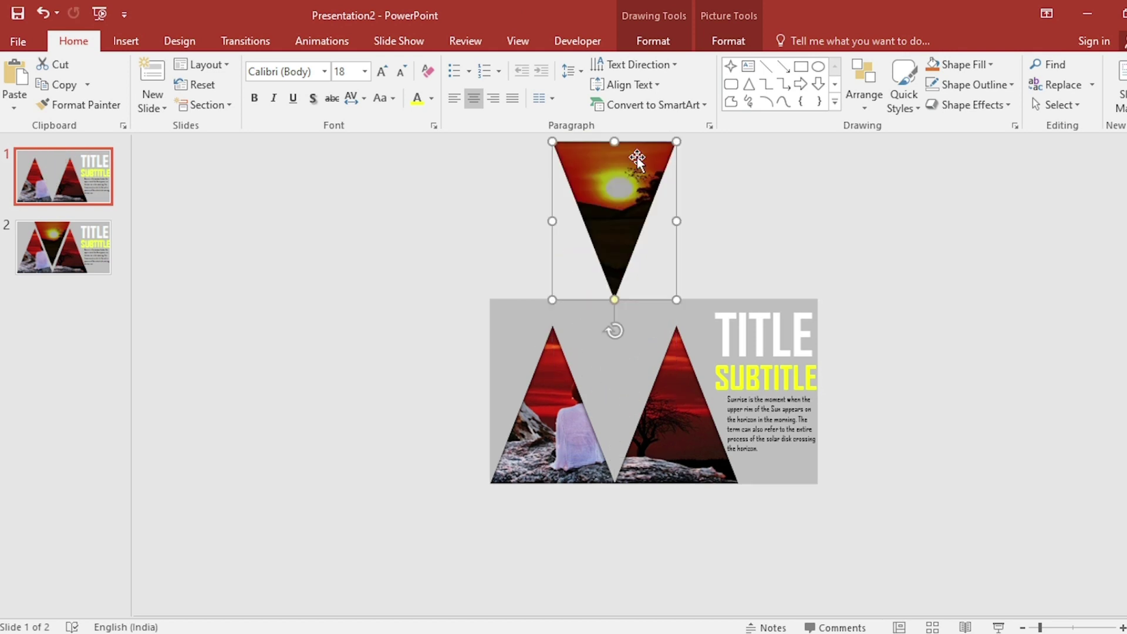
{"action": "left_click", "coordinate": [523, 449]}
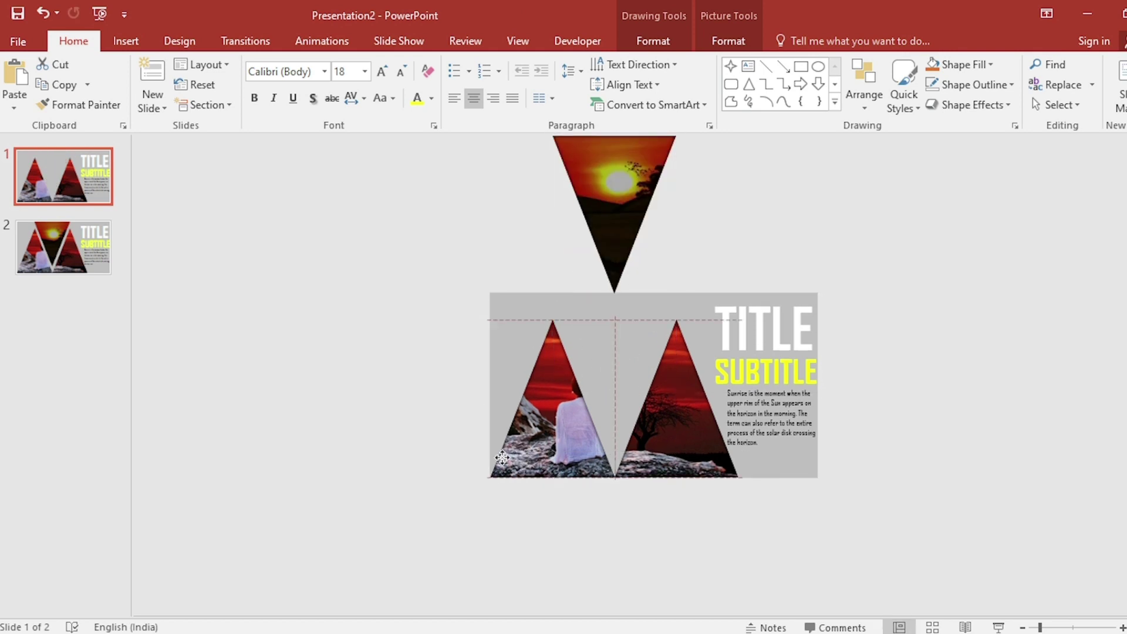
{"action": "left_click_drag", "start_coordinate": [523, 461], "coordinate": [354, 460]}
{"action": "left_click", "coordinate": [706, 452]}
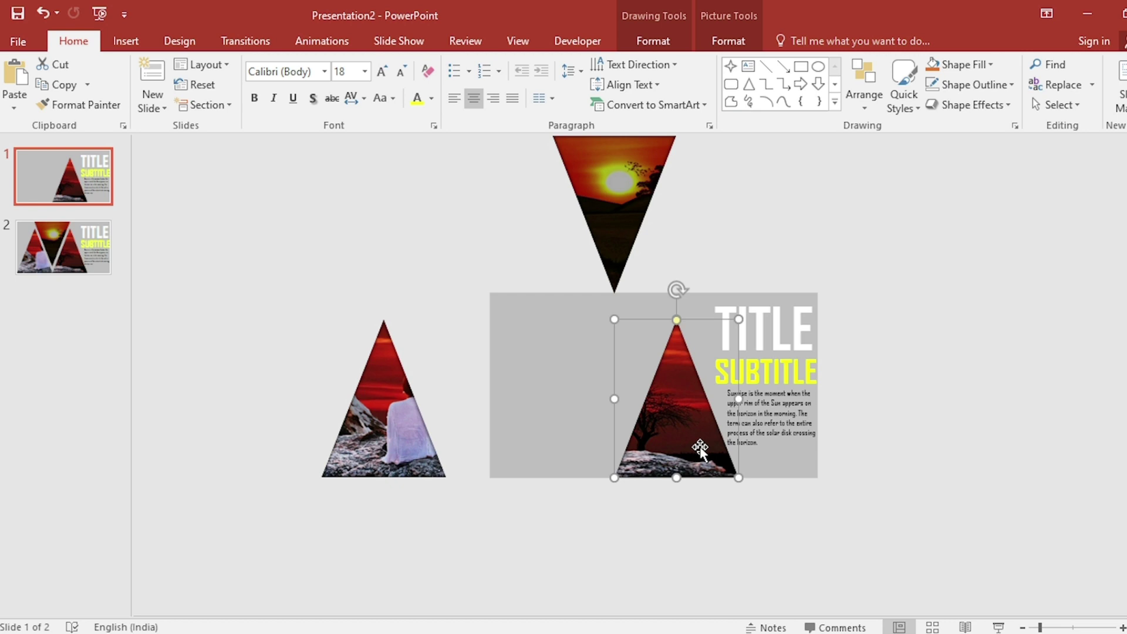
{"action": "left_click_drag", "start_coordinate": [684, 420], "coordinate": [685, 589]}
{"action": "left_click_drag", "start_coordinate": [696, 225], "coordinate": [927, 546]}
{"action": "mouse_move", "coordinate": [797, 299]}
{"action": "left_mouse_down"}
{"action": "mouse_move", "coordinate": [942, 304]}
{"action": "mouse_move", "coordinate": [646, 310]}
{"action": "mouse_move", "coordinate": [638, 337]}
{"action": "left_mouse_up"}
Turn a copy of TITLE on slide 1 into a black WELCOME heading, then select both slides
{"action": "left_click", "coordinate": [1014, 352]}
{"action": "left_click", "coordinate": [942, 319]}
{"action": "key", "text": "BackSpace"}
{"action": "key", "text": "BackSpace"}
{"action": "key", "text": "BackSpace"}
{"action": "key", "text": "BackSpace"}
{"action": "key", "text": "BackSpace"}
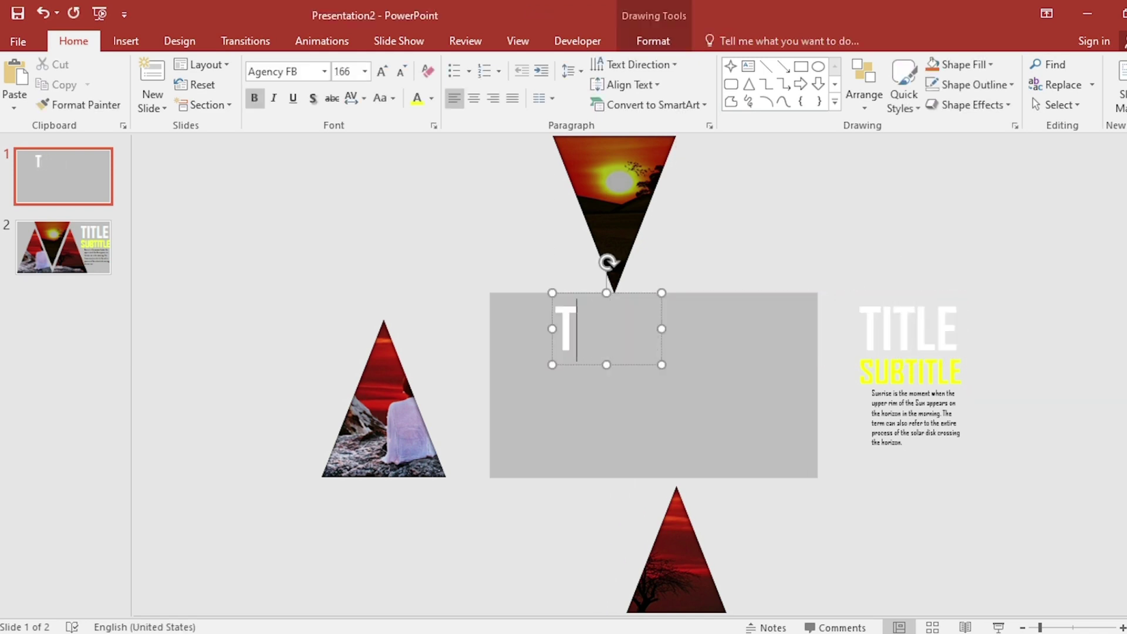
{"action": "type", "text": "WELCOME"}
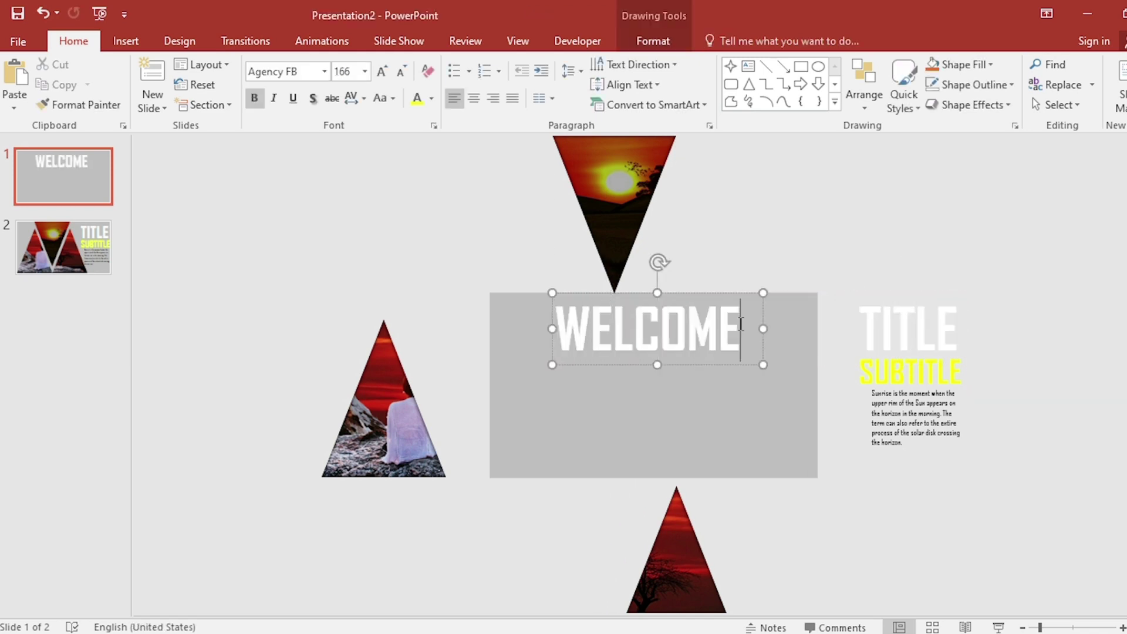
{"action": "key", "text": "ctrl+a"}
{"action": "left_click", "coordinate": [431, 98]}
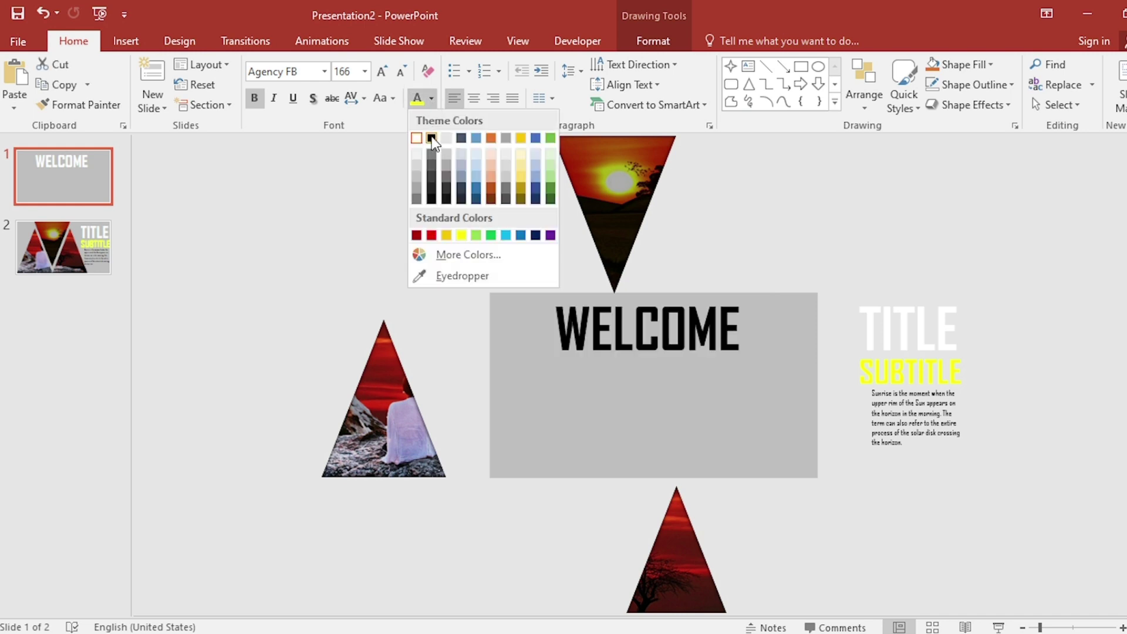
{"action": "left_click", "coordinate": [431, 138]}
{"action": "left_click", "coordinate": [95, 182]}
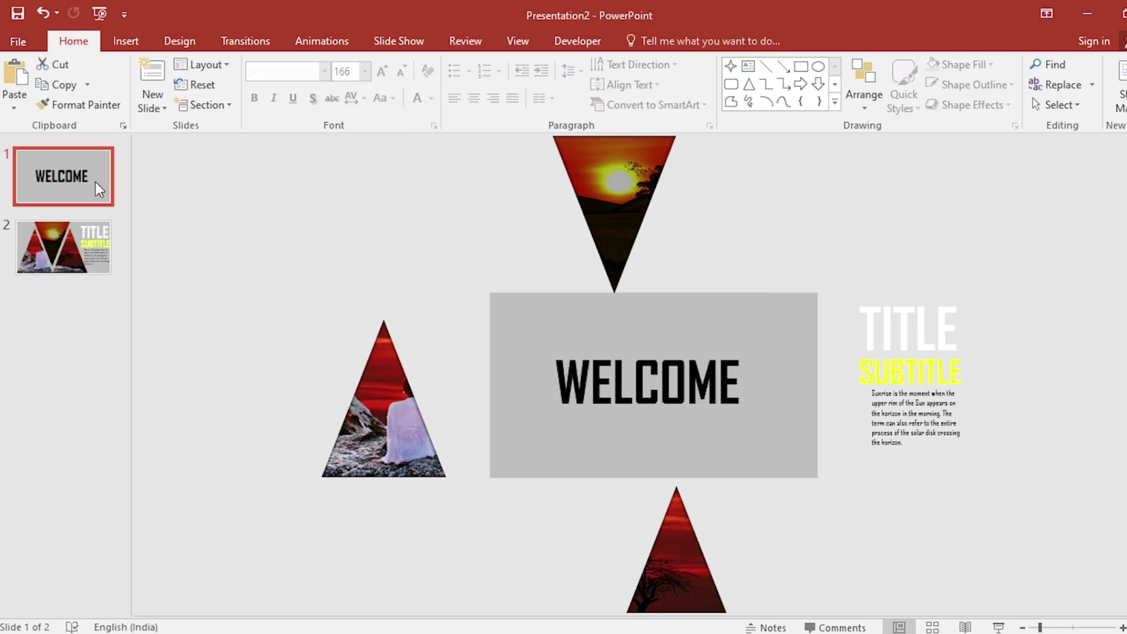
{"action": "key", "text": "ctrl+a"}
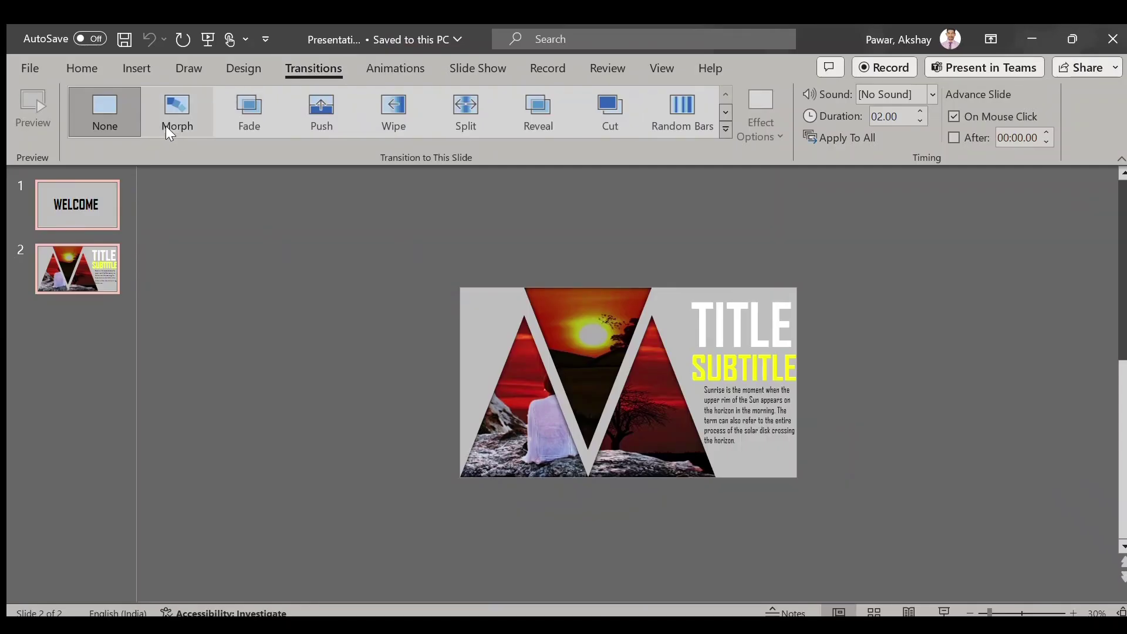
Apply Morph to both slides with a 3-second duration and return to the WELCOME slide
{"action": "left_click", "coordinate": [169, 127]}
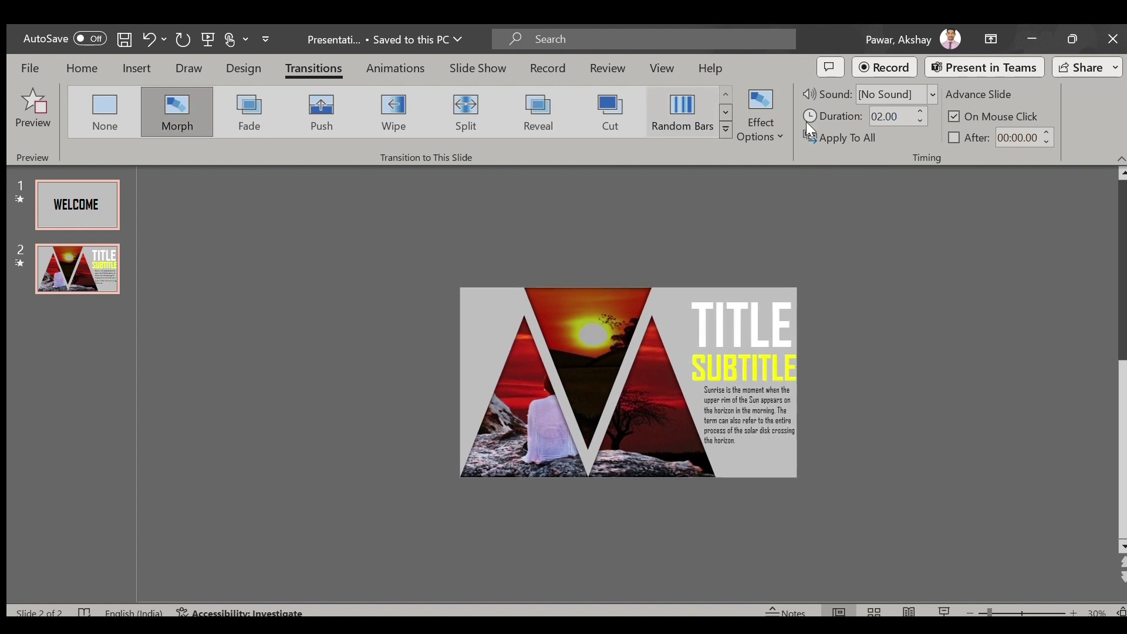
{"action": "double_click", "coordinate": [892, 116]}
{"action": "type", "text": "3"}
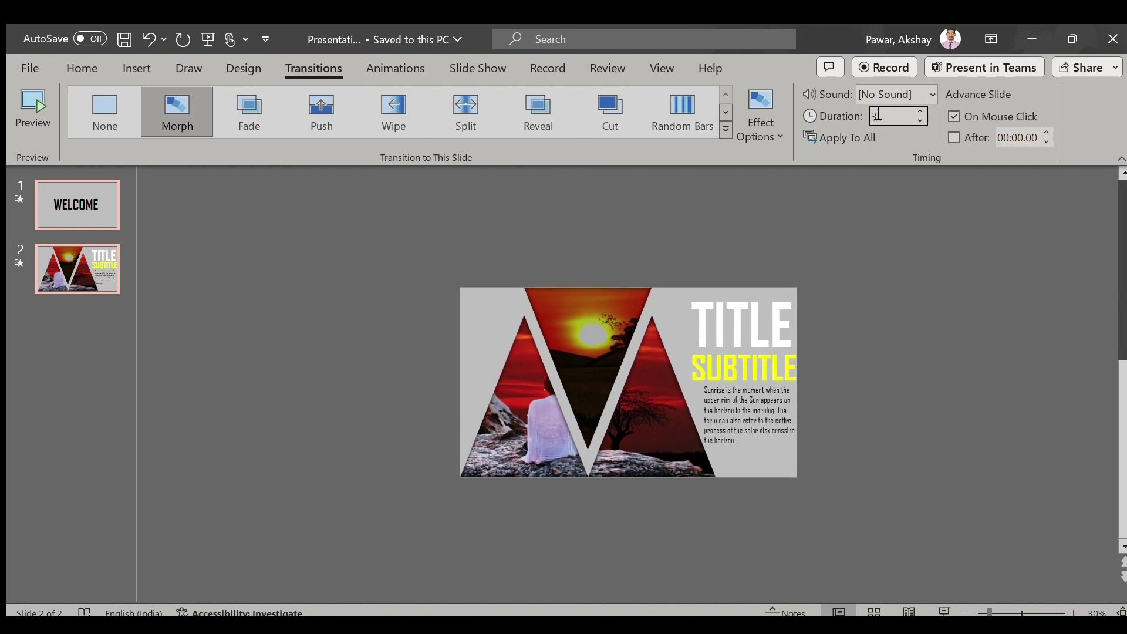
{"action": "key", "text": "Return"}
{"action": "left_click", "coordinate": [86, 204]}
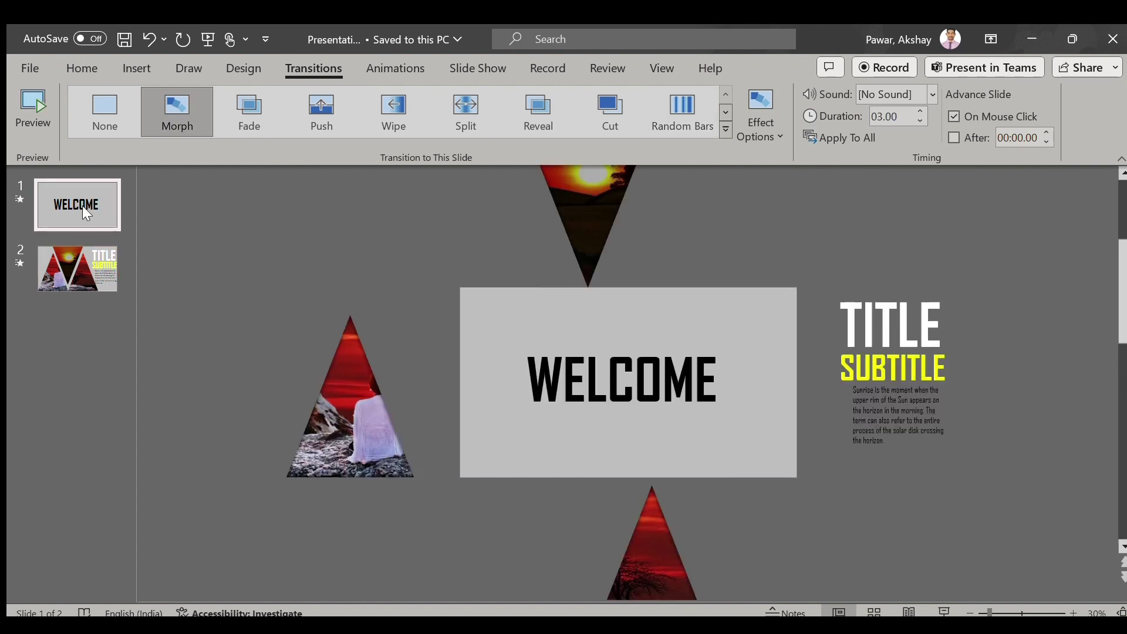